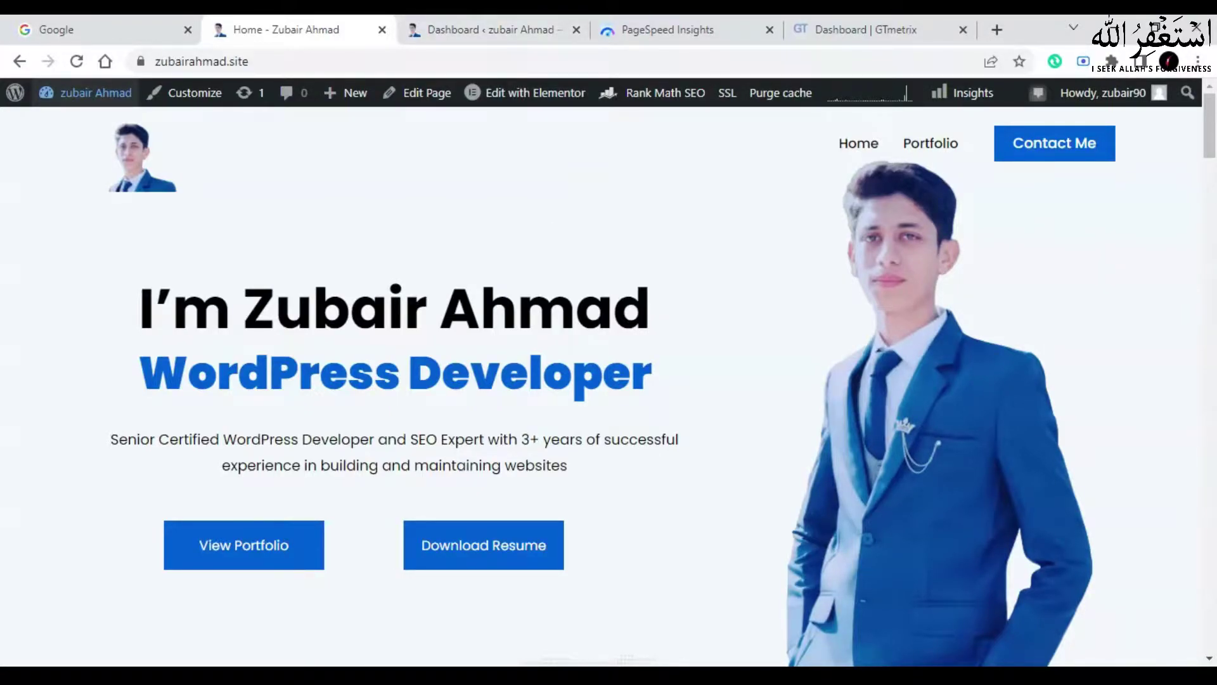
Step: Test zubairahmad.site in PageSpeed Insights and note the mobile 47 and desktop 78 scores
left_click(709, 25)
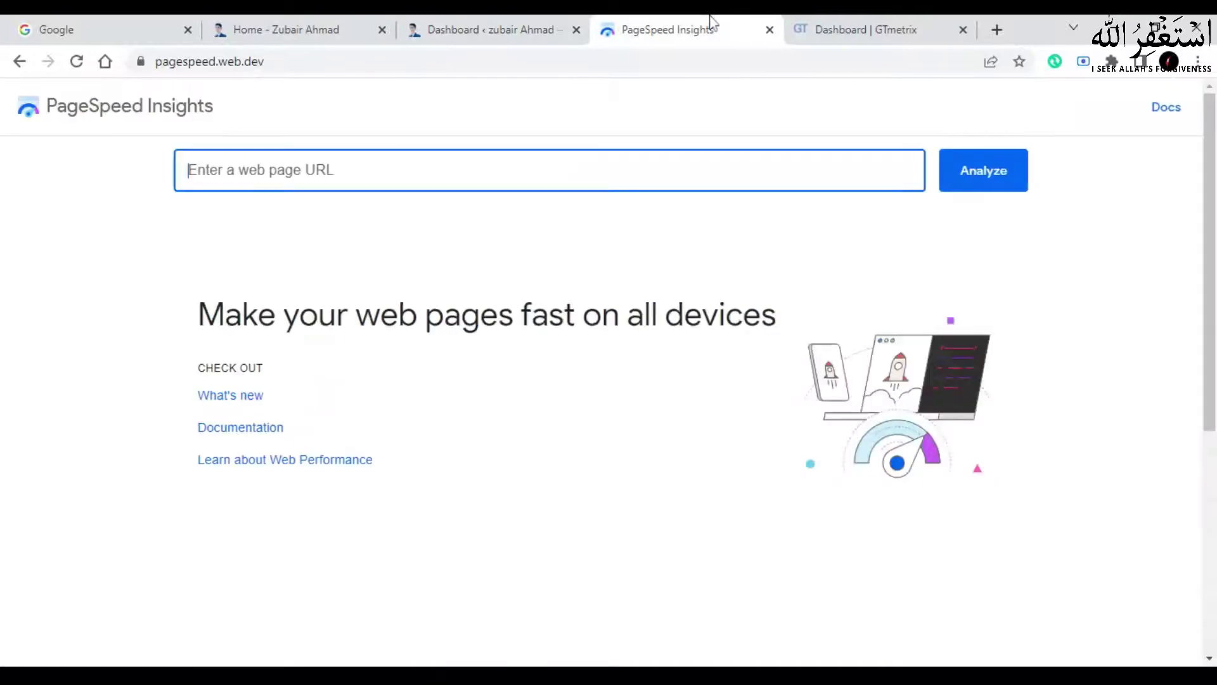
type("http://zubairahmad.site/")
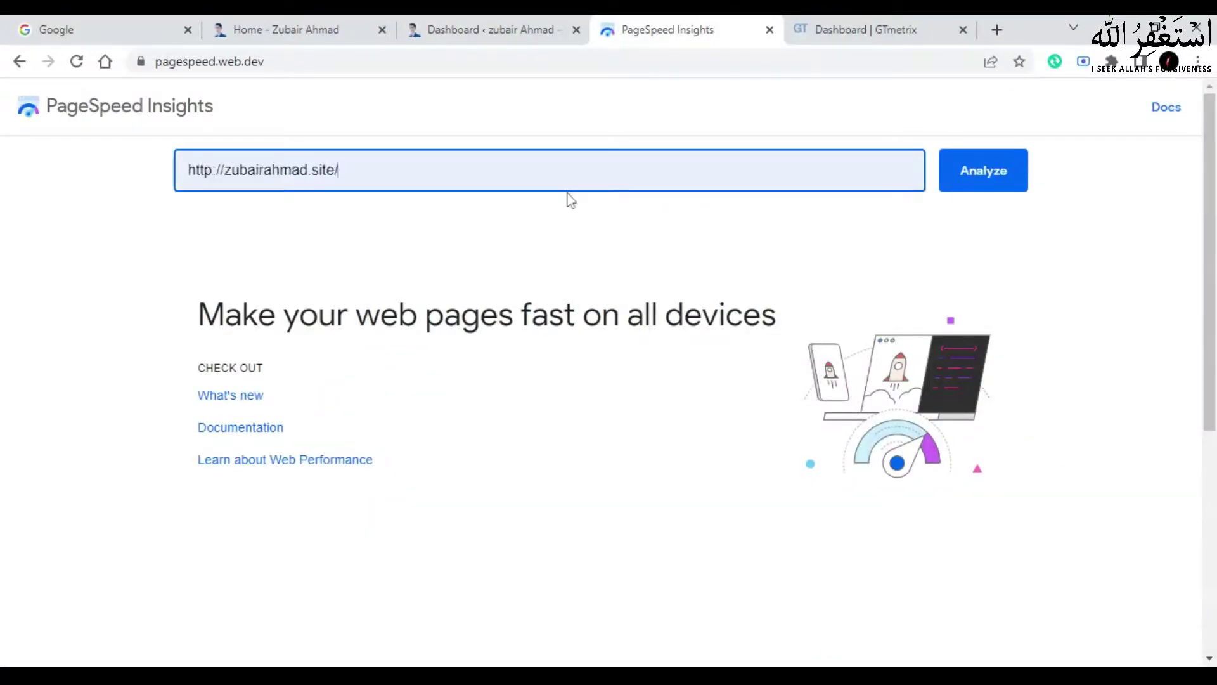
left_click(995, 184)
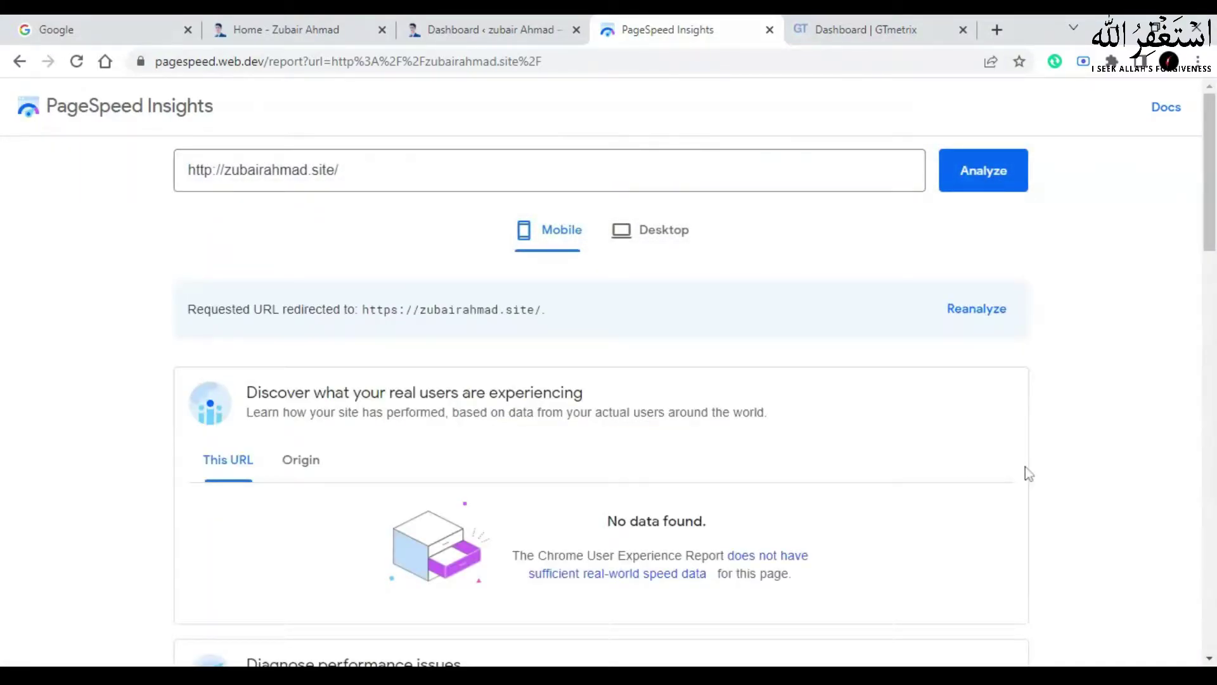
scroll(1025, 467, "down", 8)
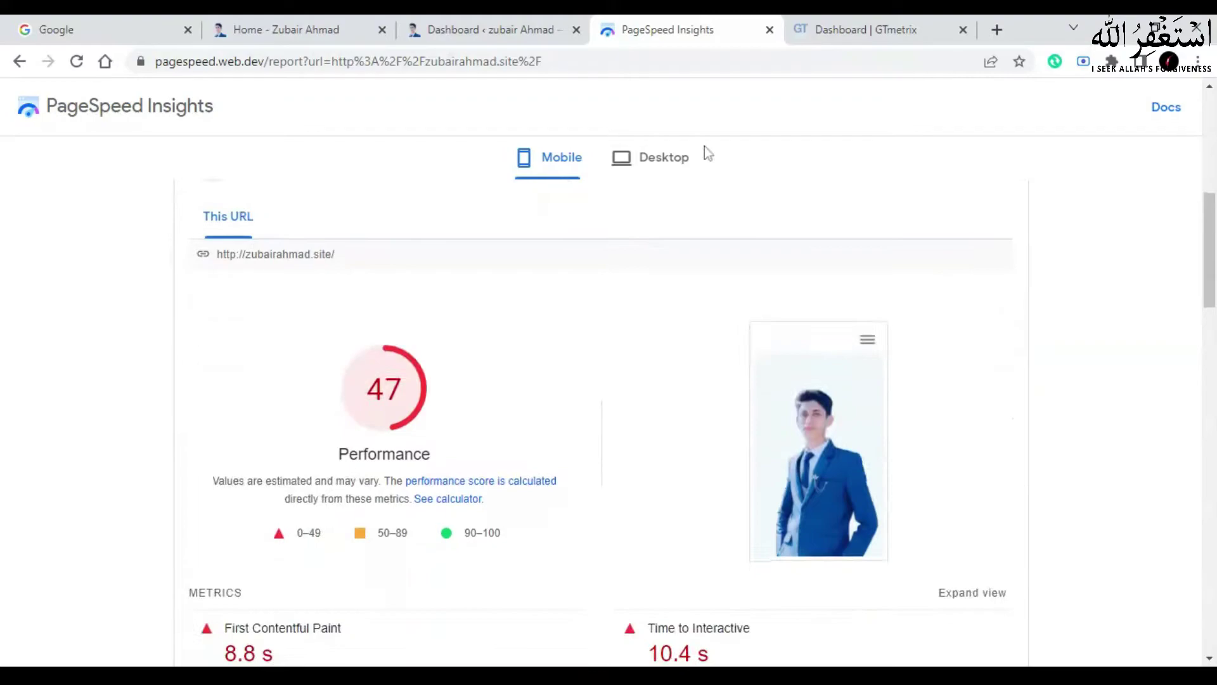
left_click(624, 155)
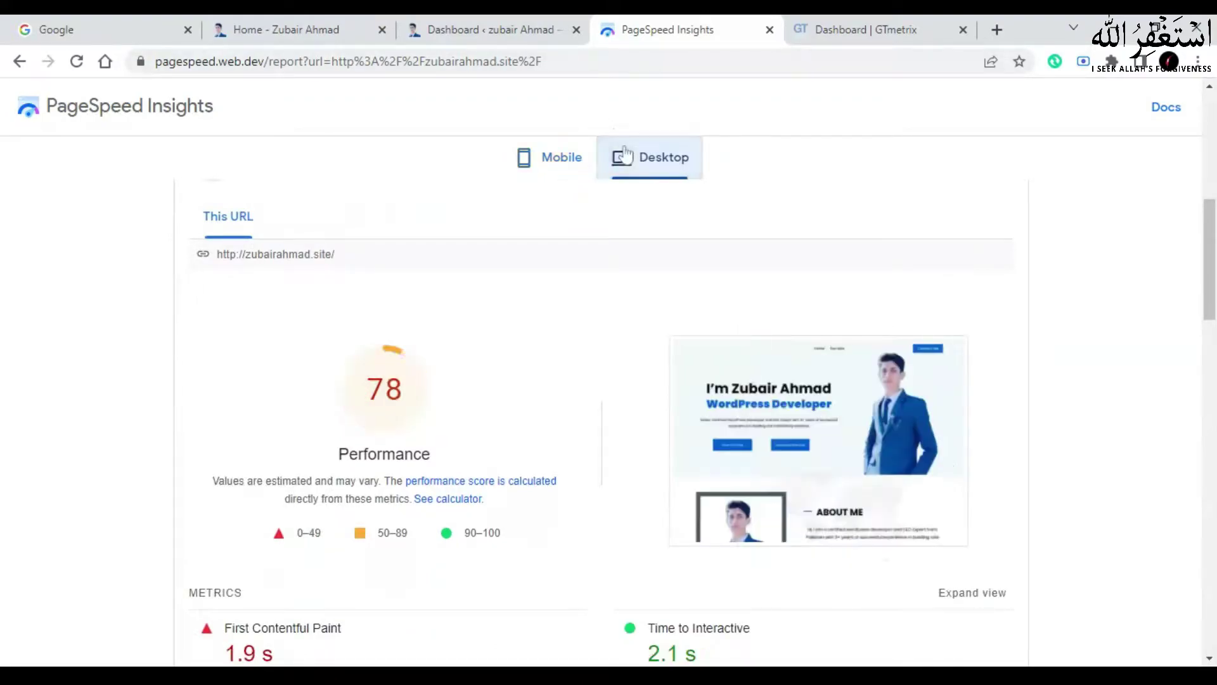
key("ctrl+Tab")
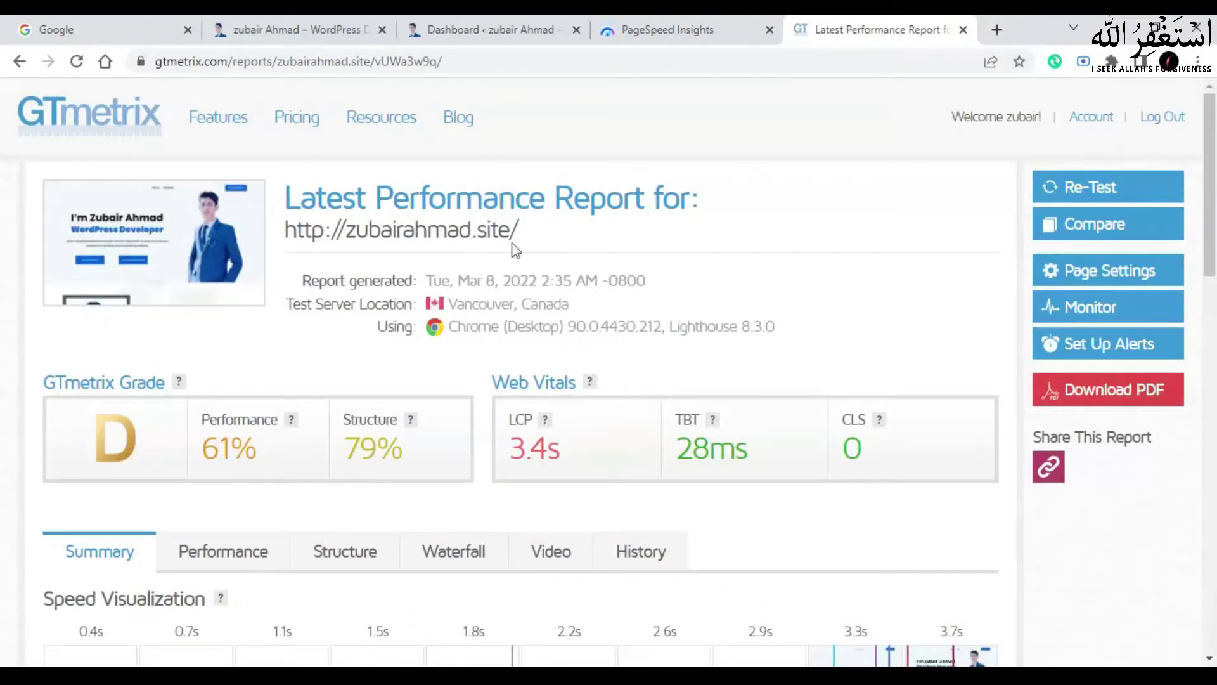
Step: Go back to the WordPress admin dashboard after reviewing GTmetrix's grade D, 61% performance report
left_click(489, 19)
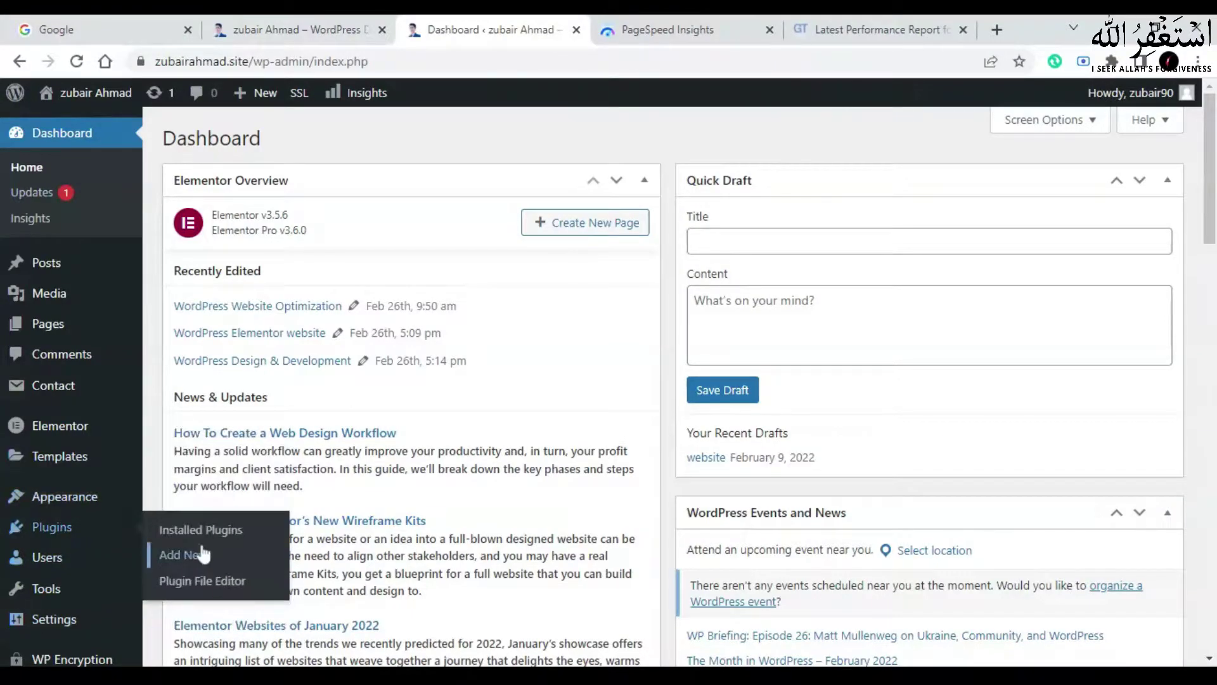
Step: Search 'jetpack' under Plugins > Add New, then install and activate Jetpack
left_click(198, 554)
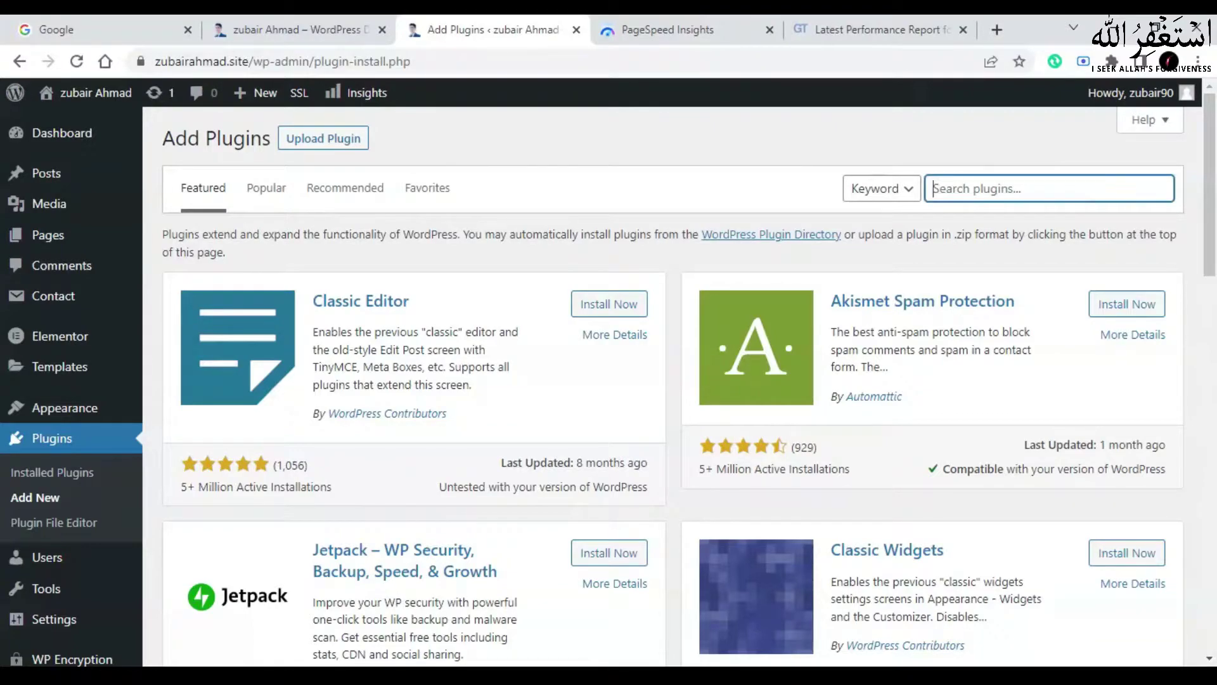
type("jetpack")
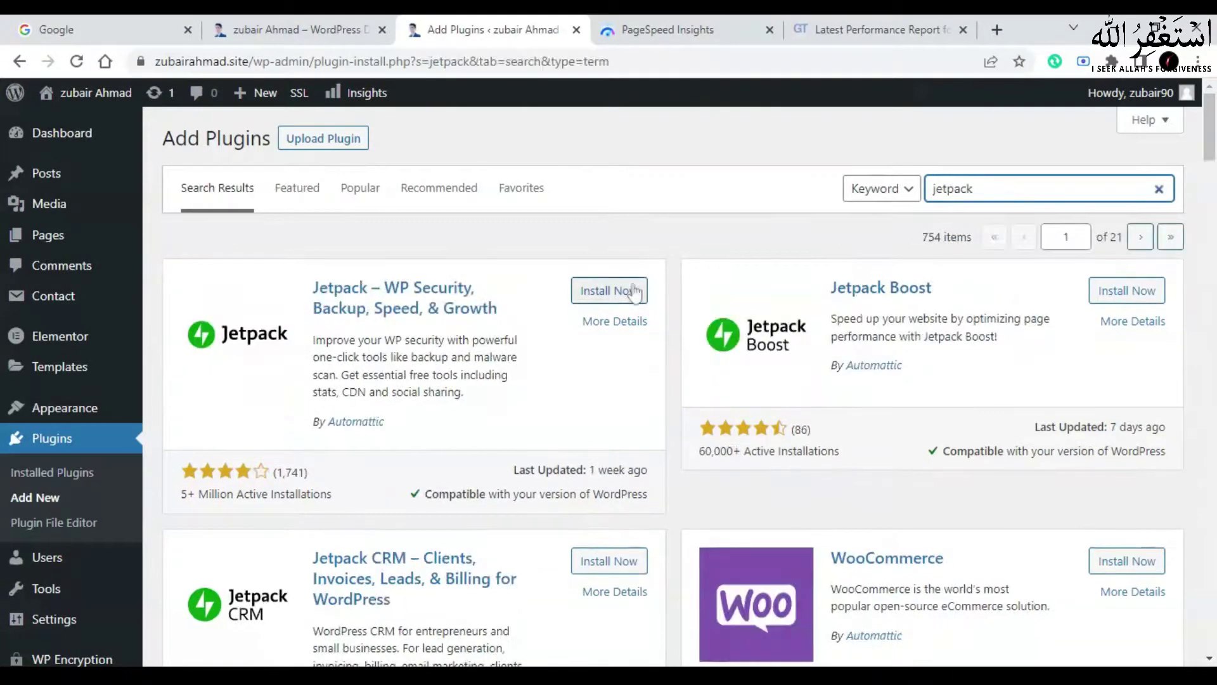
left_click(635, 293)
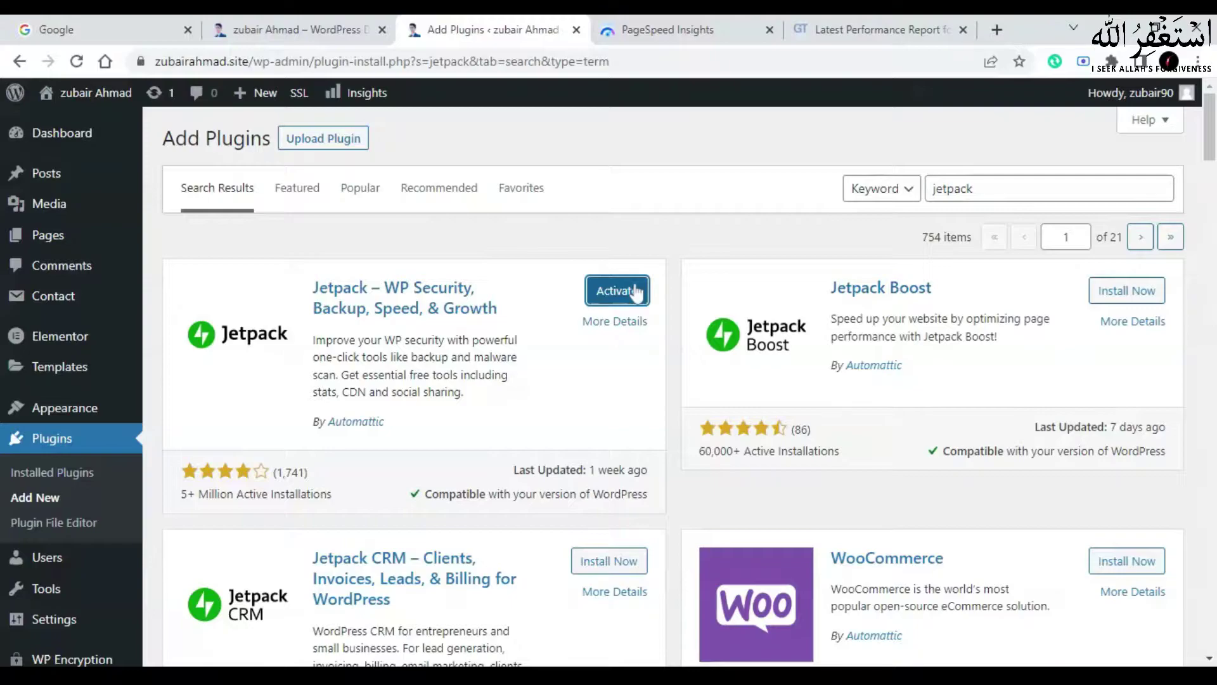
left_click(634, 292)
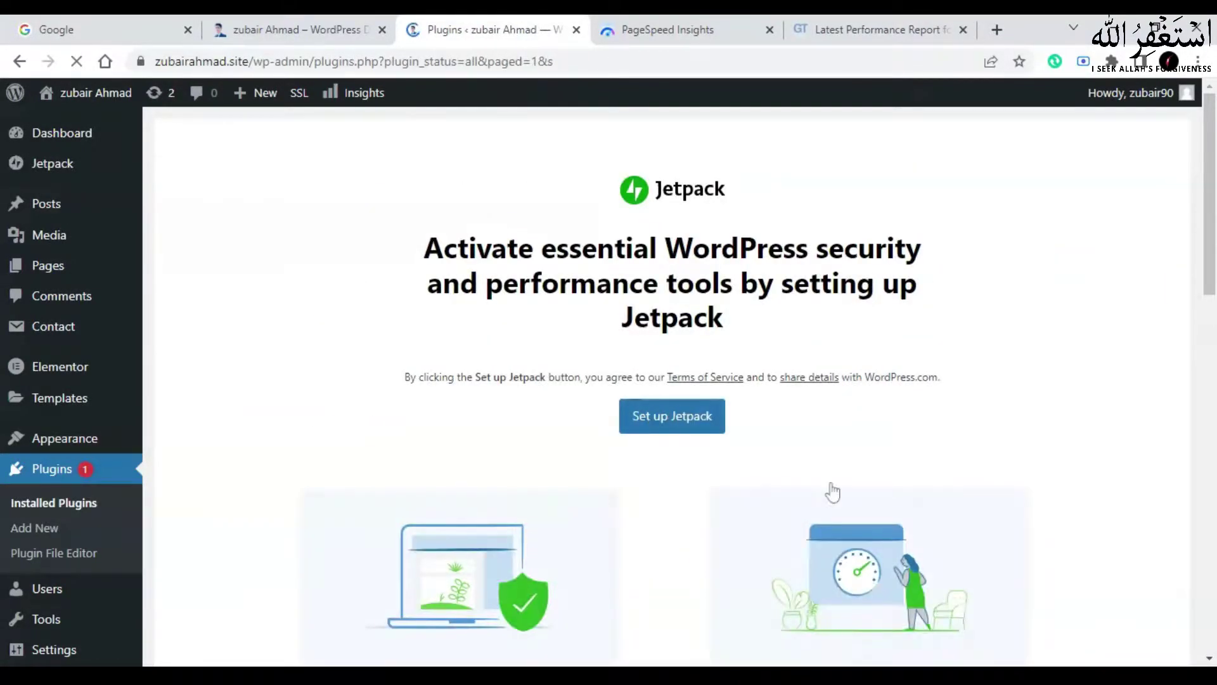
Step: Start Jetpack setup, approve connecting the user account, and choose the free plan
scroll(832, 492, "down", 7)
scroll(835, 490, "up", 7)
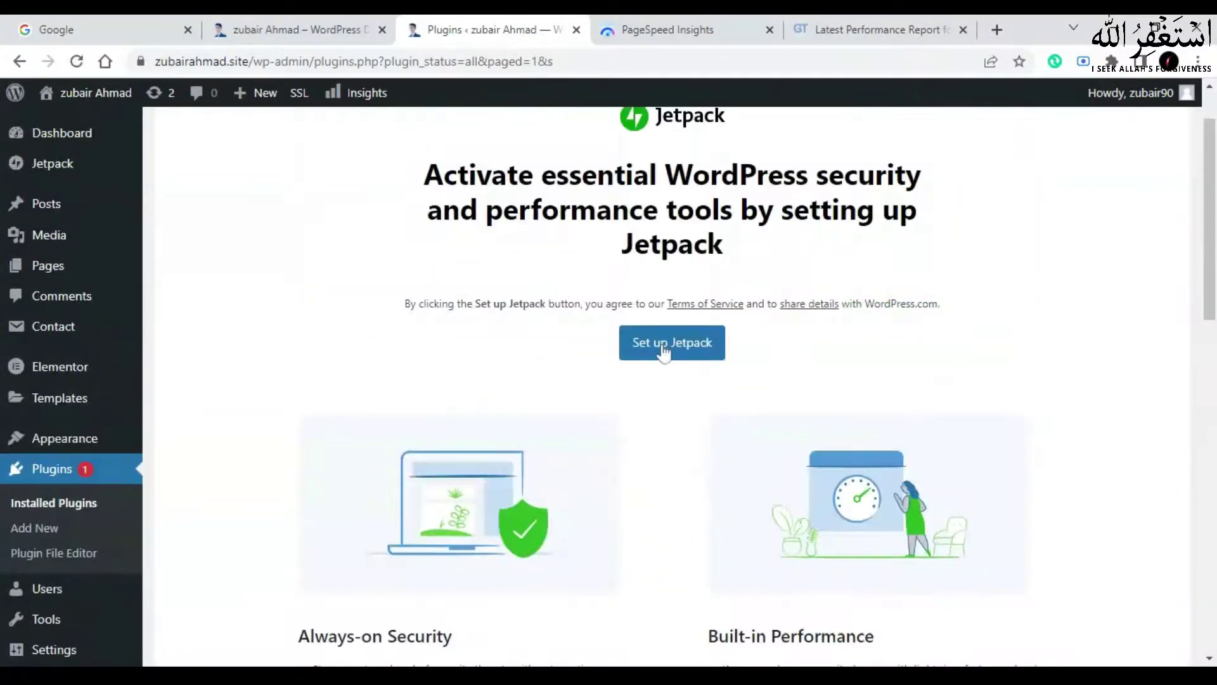
left_click(668, 345)
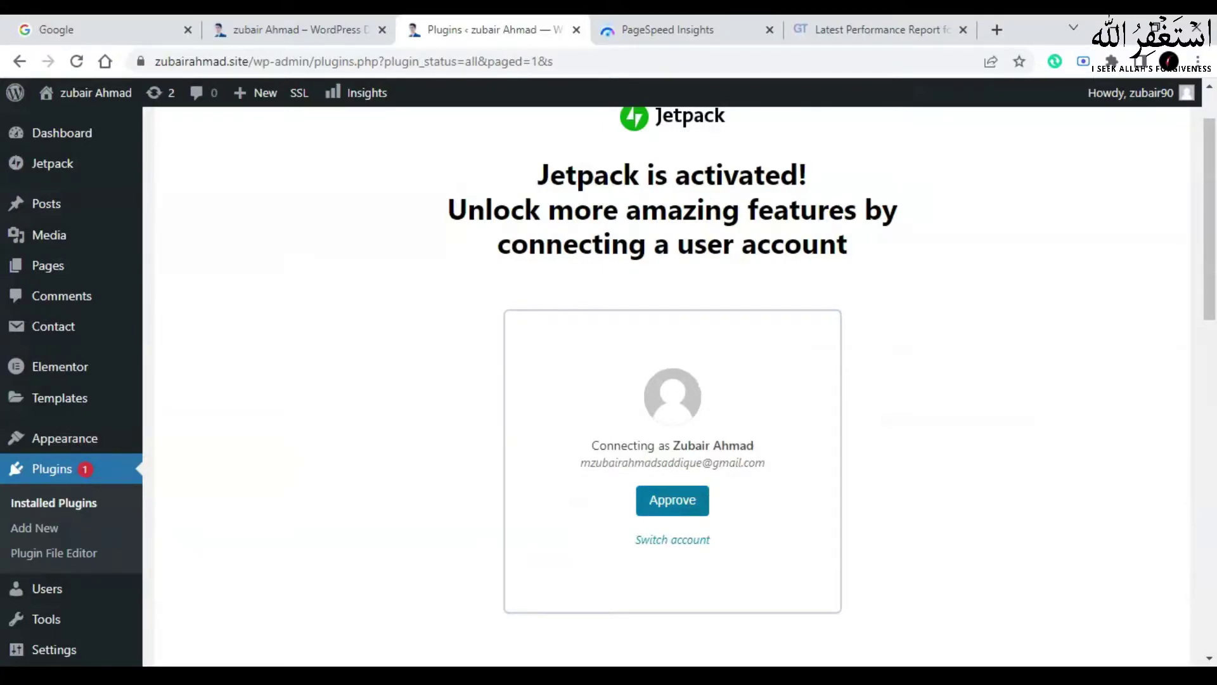
left_click(683, 509)
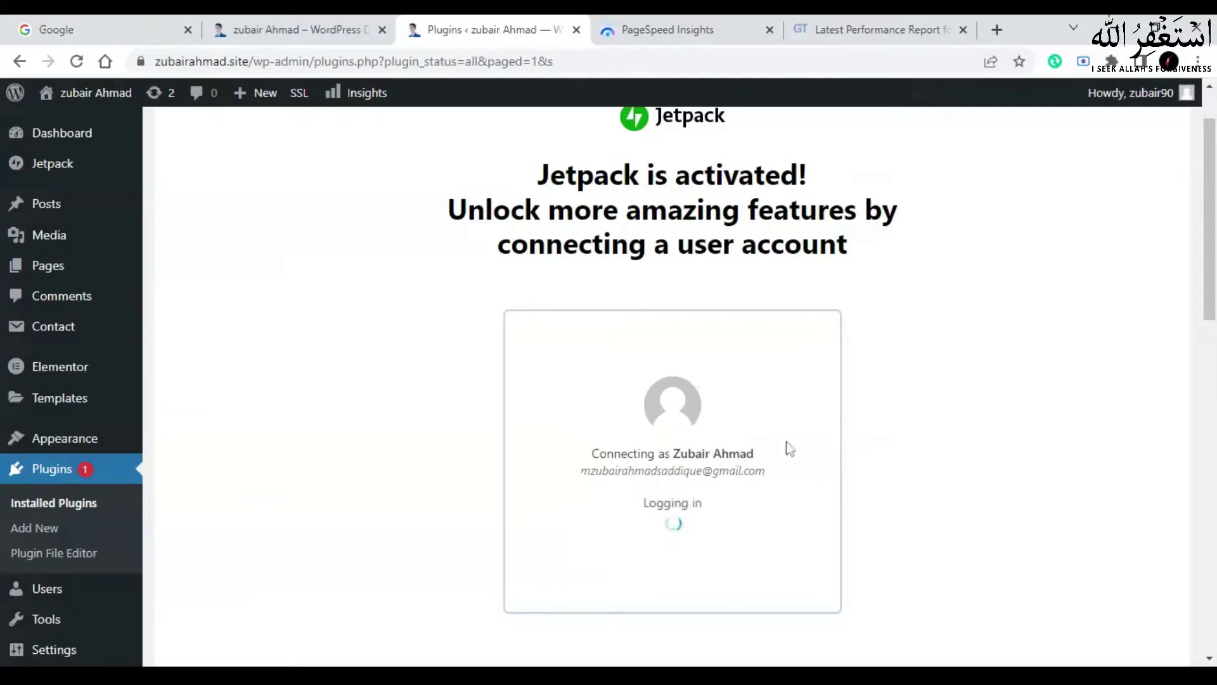
scroll(875, 104, "down", 10)
scroll(900, 366, "up", 5)
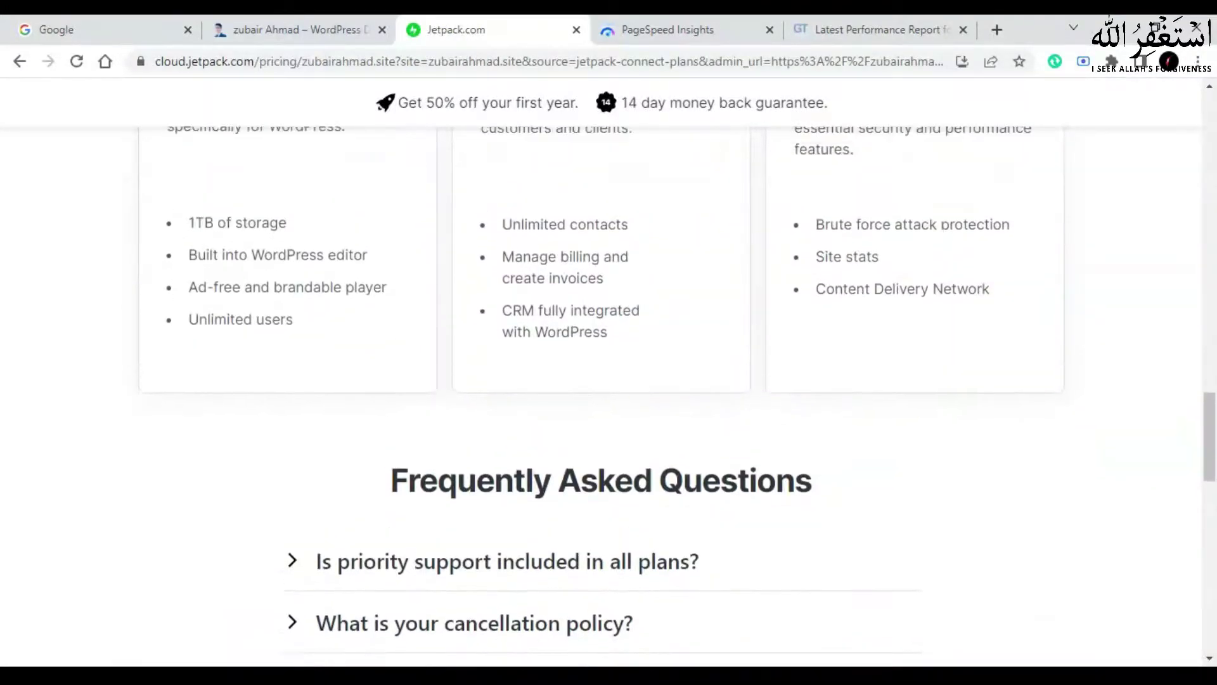
left_click(900, 366)
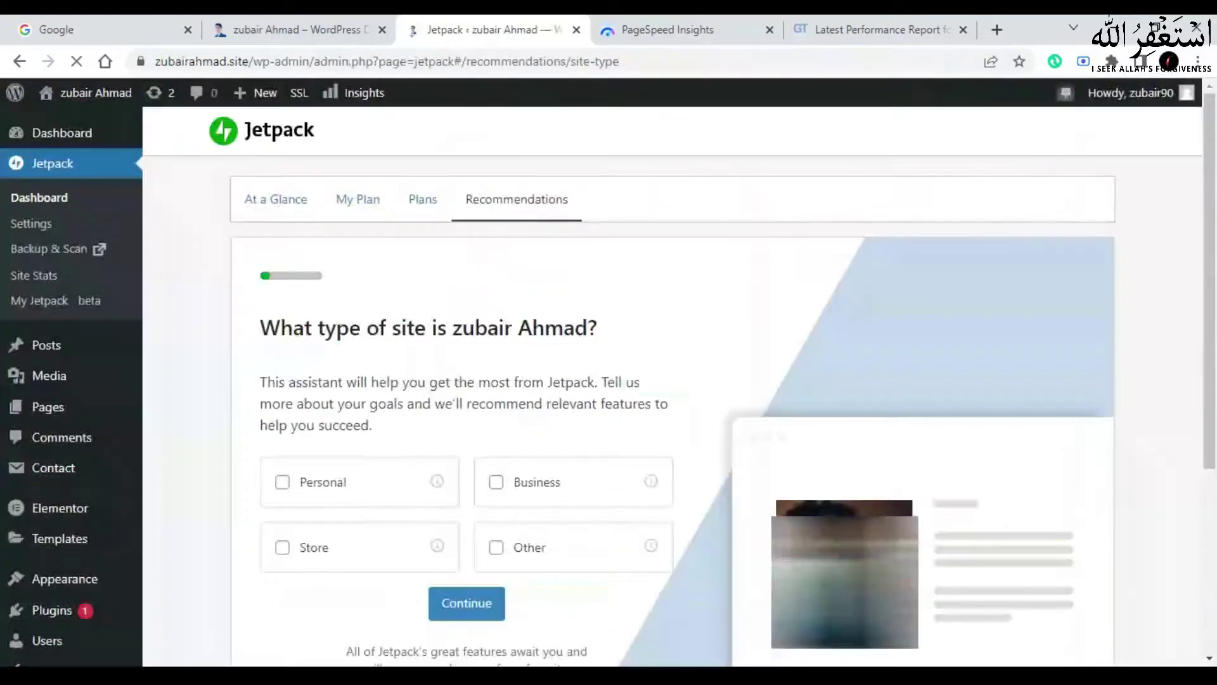
Step: Mark the site as Personal and defer choosing a Jetpack plan
left_click(282, 483)
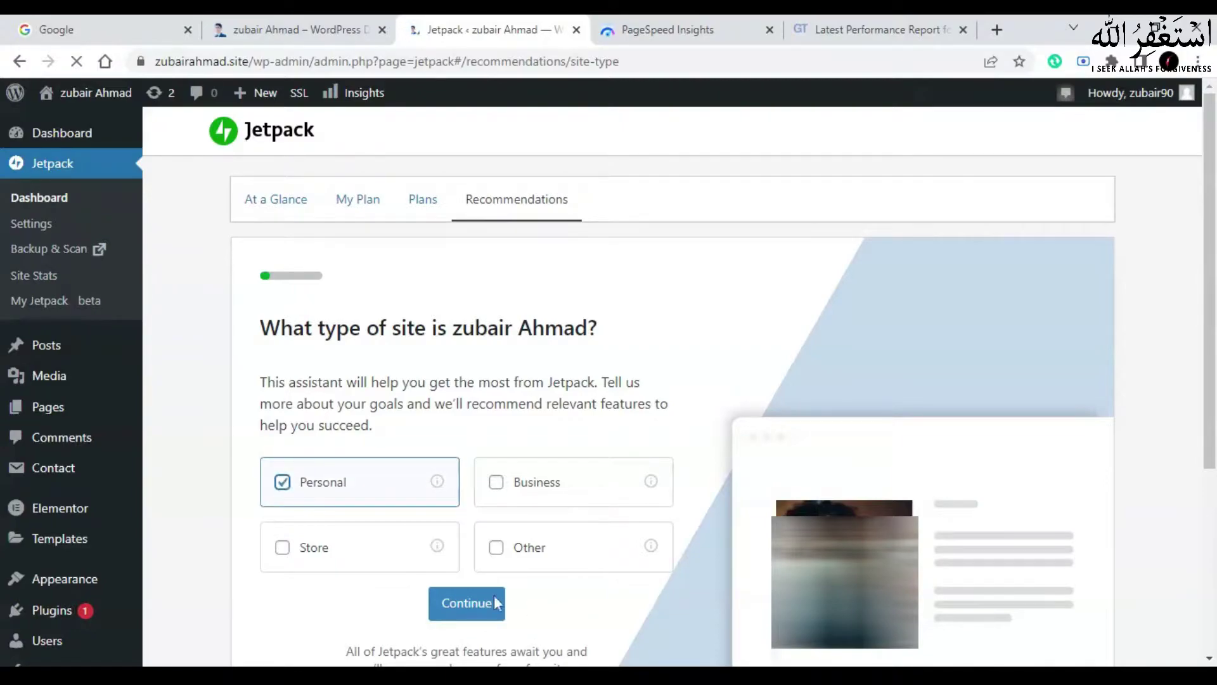
left_click(474, 607)
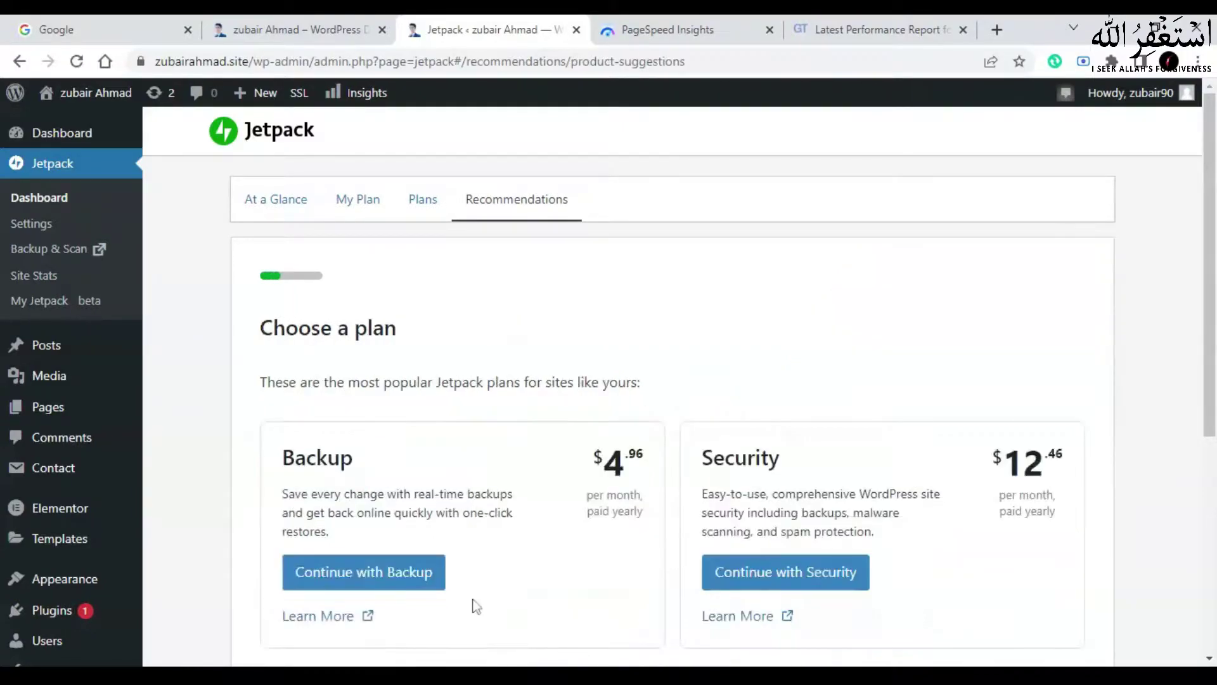
scroll(552, 495, "down", 2)
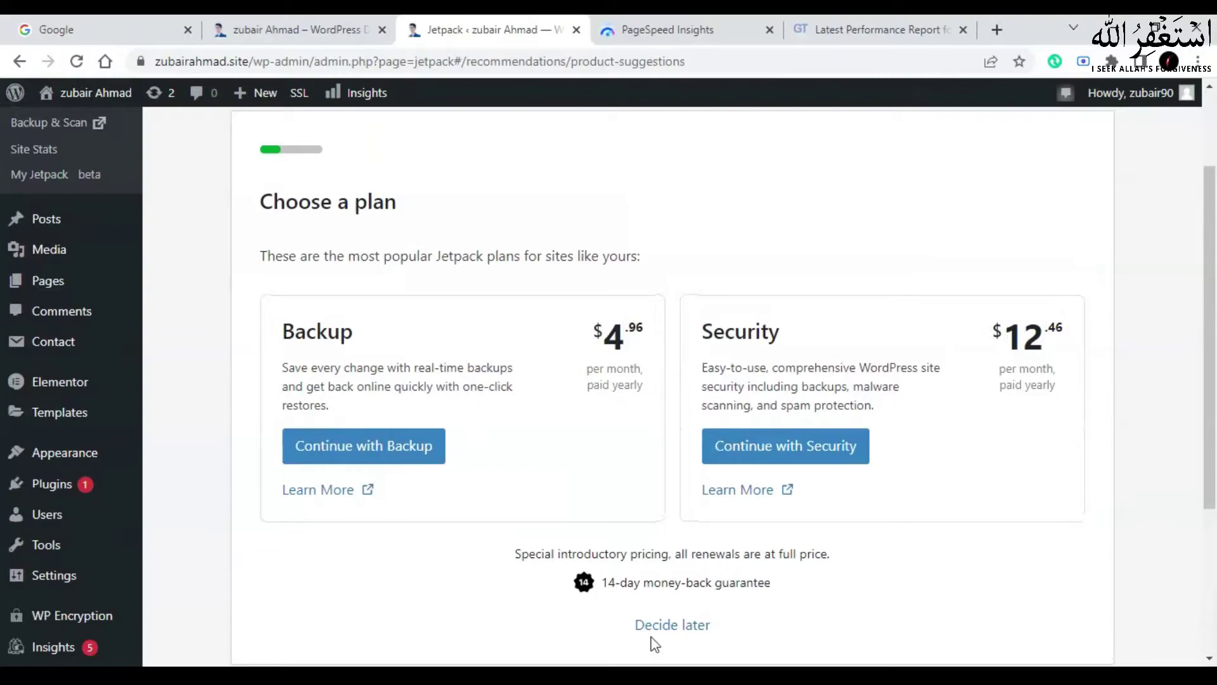
left_click(672, 626)
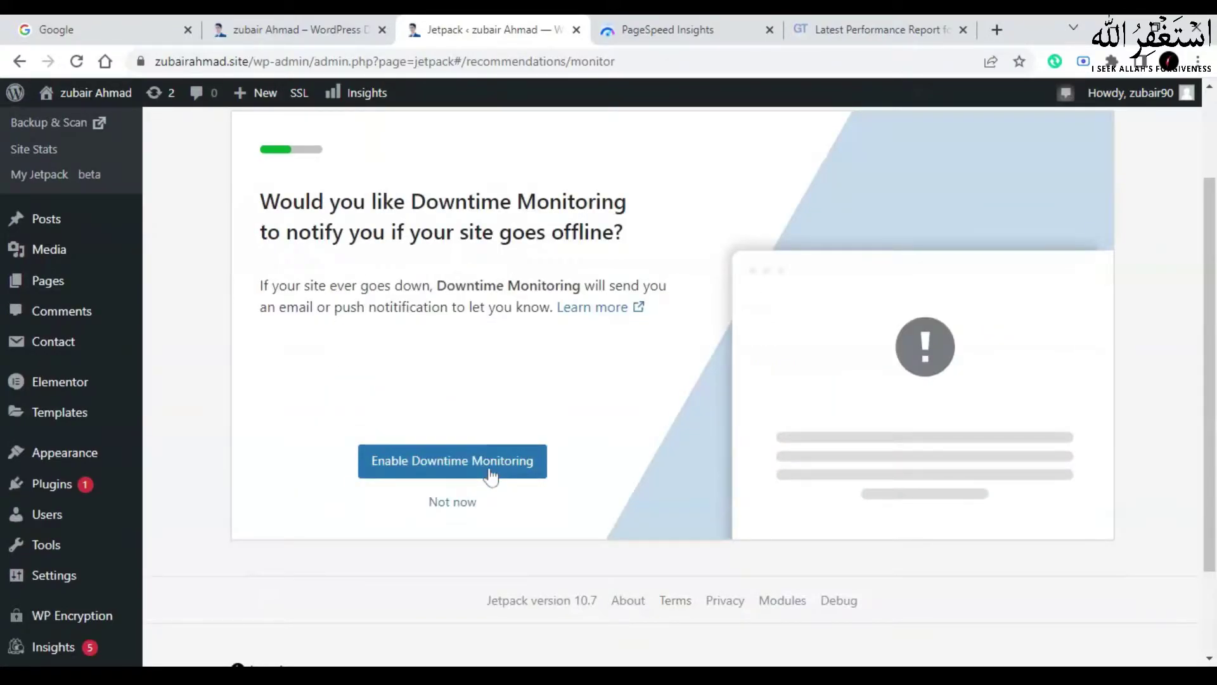
Step: Enable Downtime Monitoring and Related Posts, skip Creative Mail, and enable Site Accelerator
left_click(492, 474)
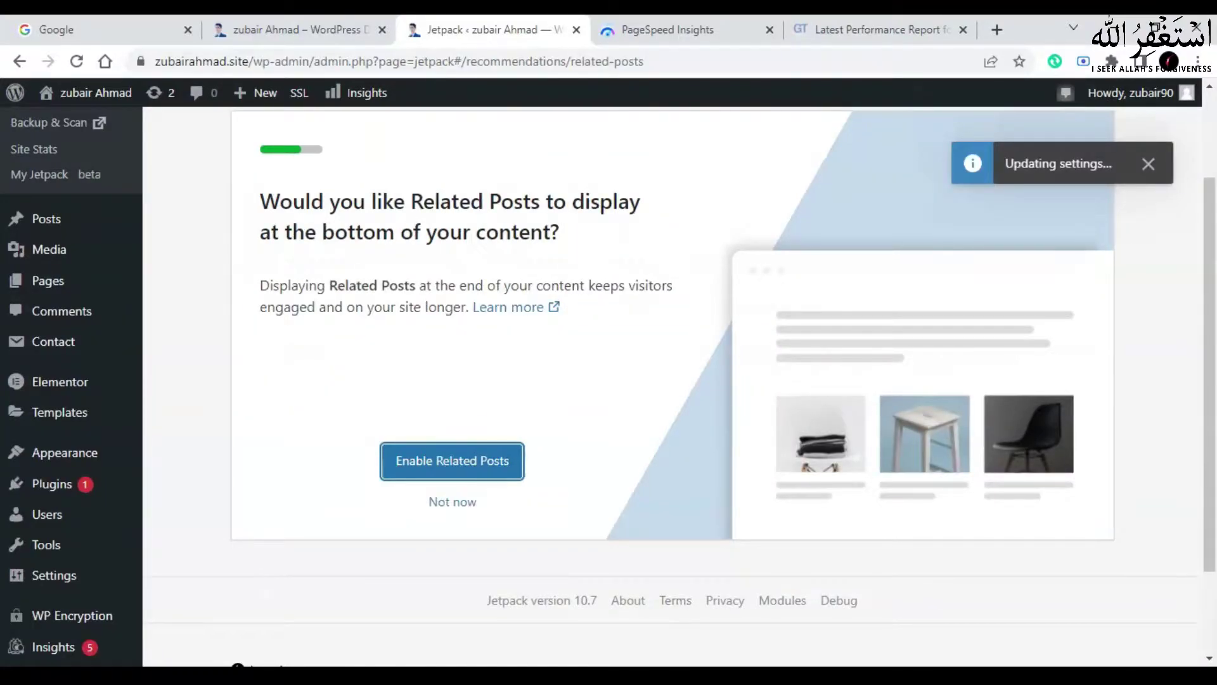
left_click(491, 475)
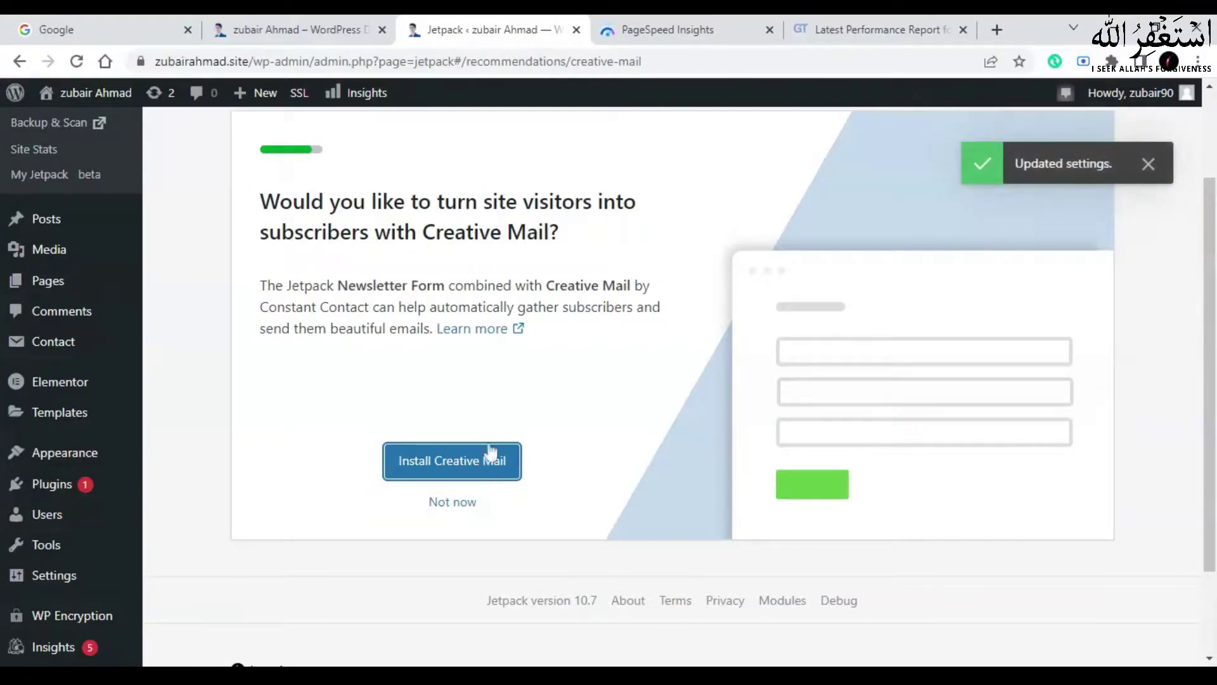
left_click(455, 509)
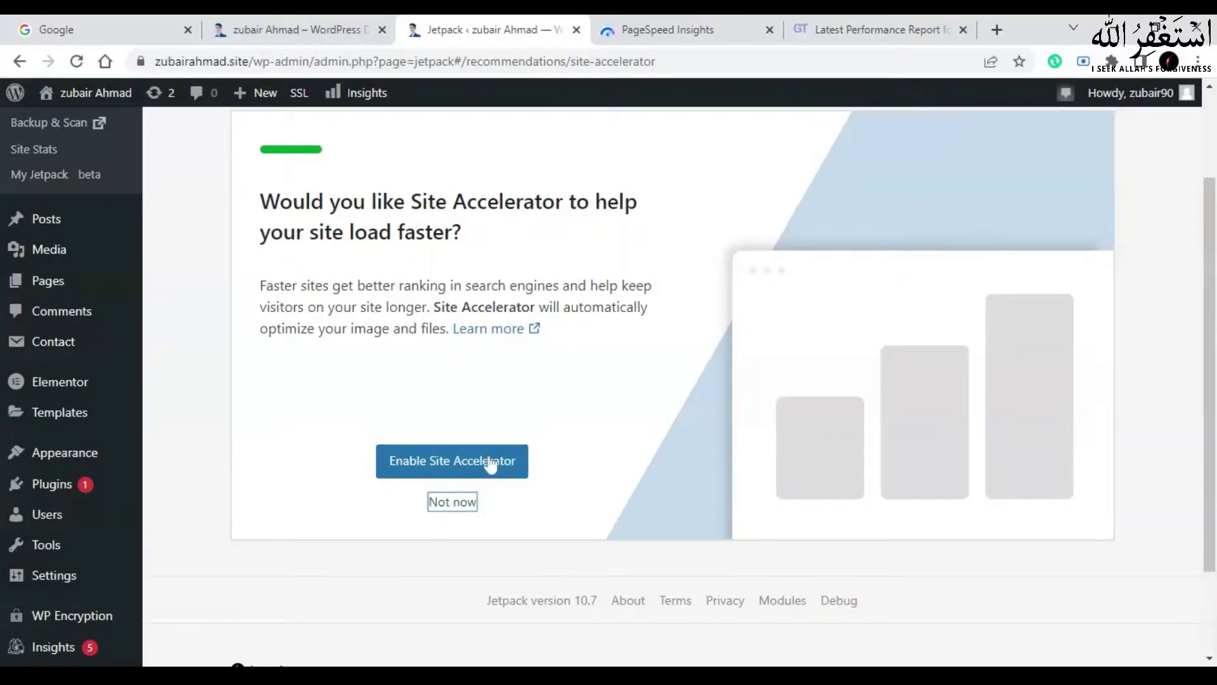
left_click(485, 466)
Step: Switch on Lazy Loading for images and VideoPress in Jetpack's Performance settings
left_click(30, 224)
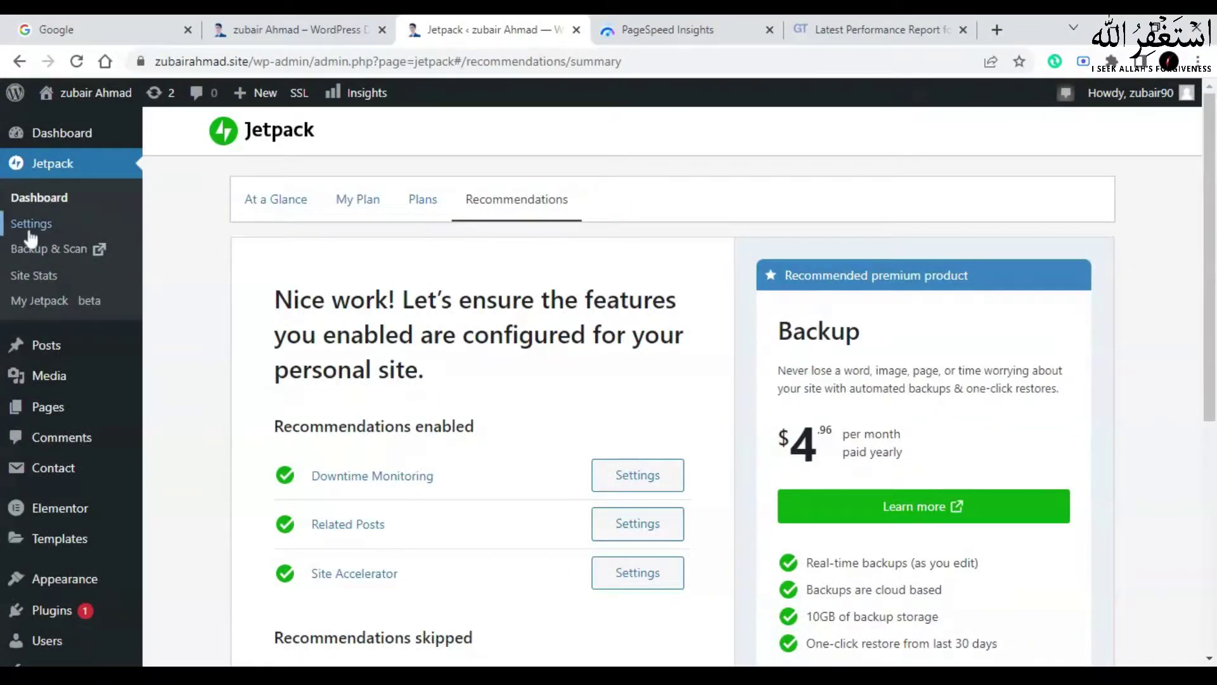
scroll(435, 212, "down", 2)
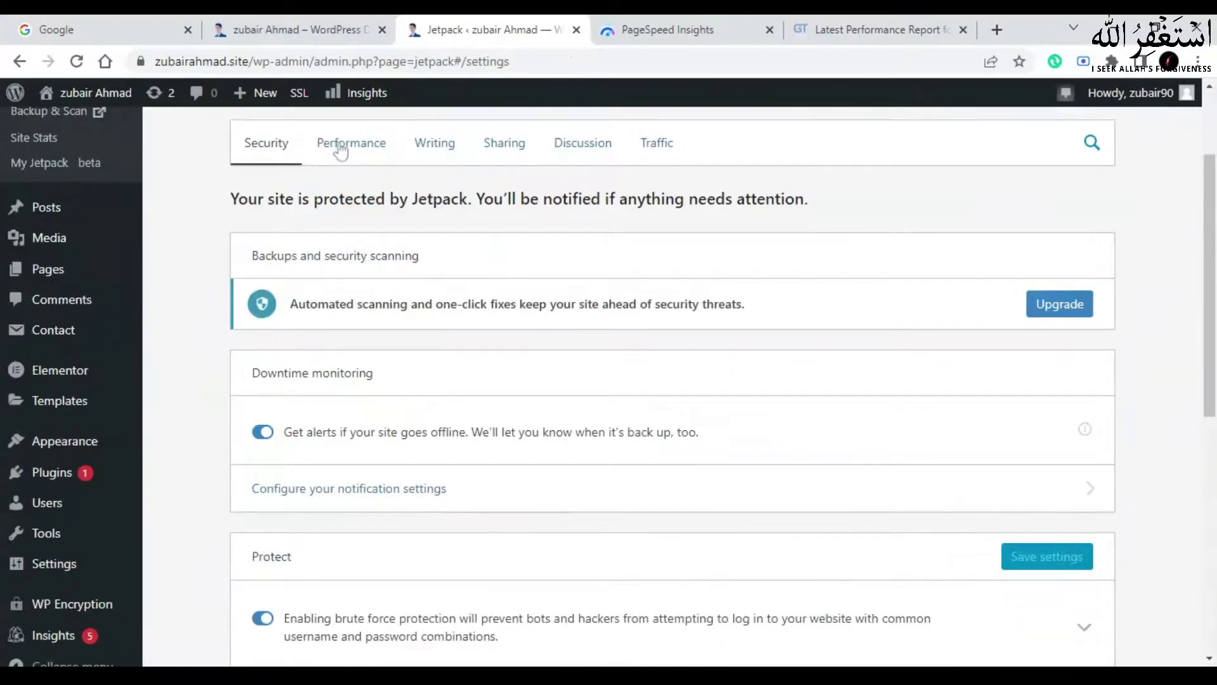
left_click(341, 147)
scroll(352, 314, "down", 5)
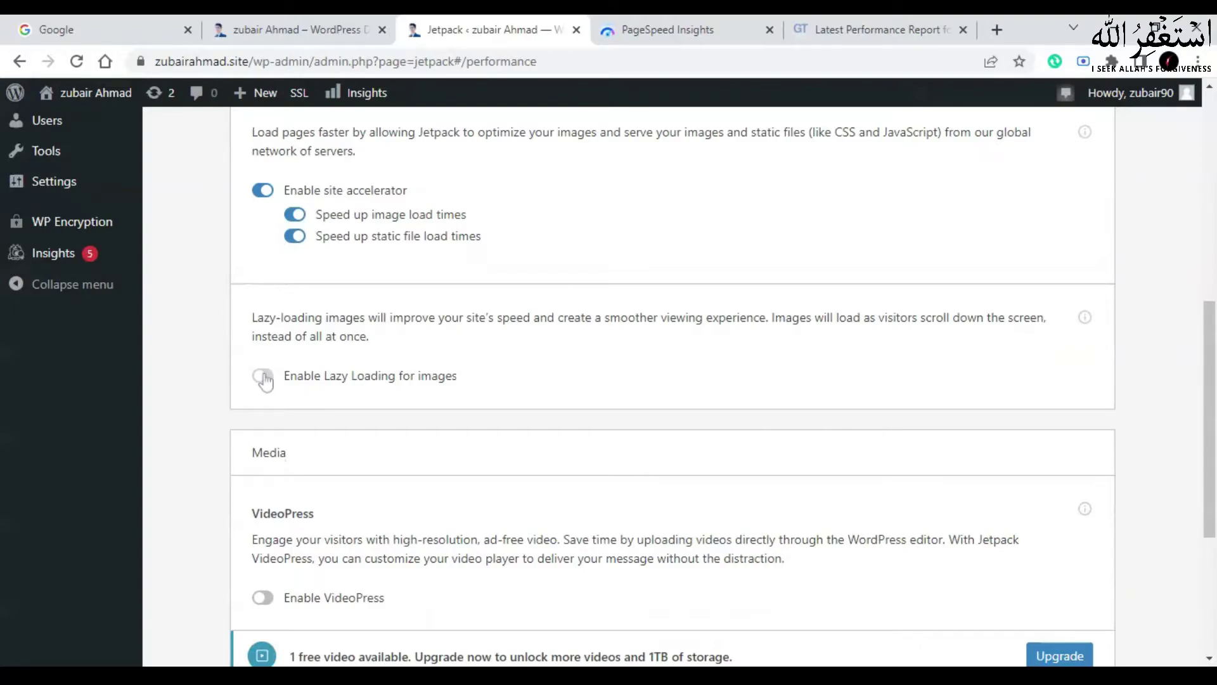
left_click(263, 379)
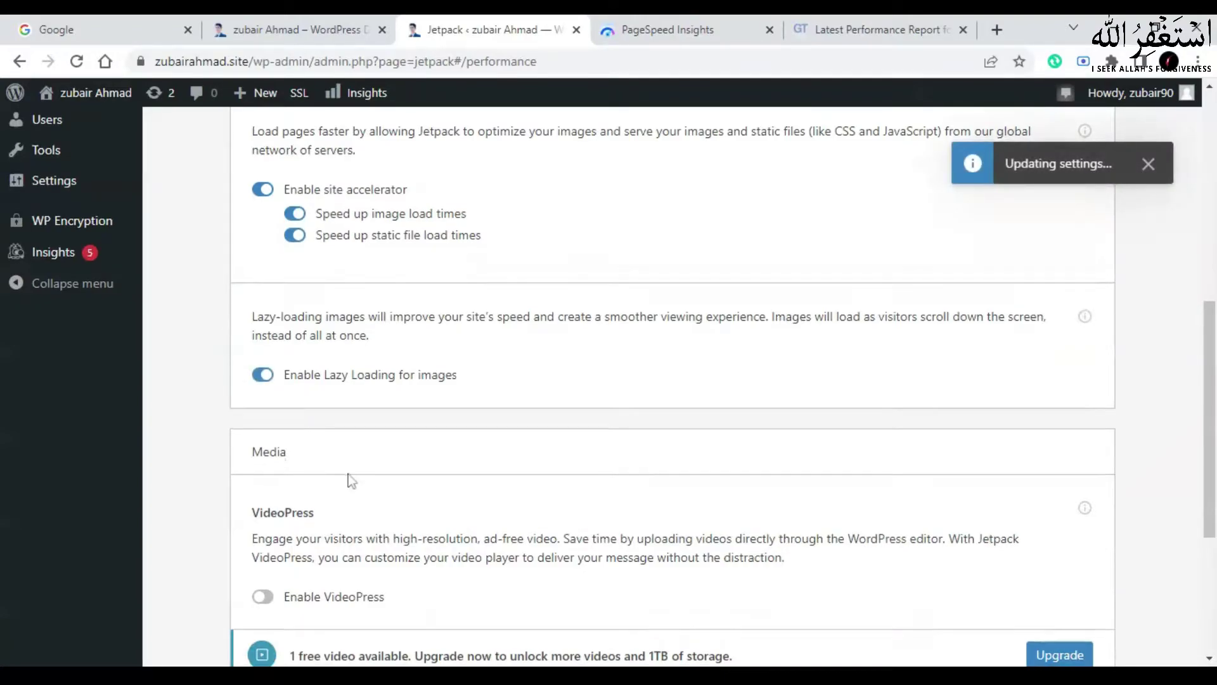
scroll(349, 480, "down", 3)
scroll(347, 472, "down", 1)
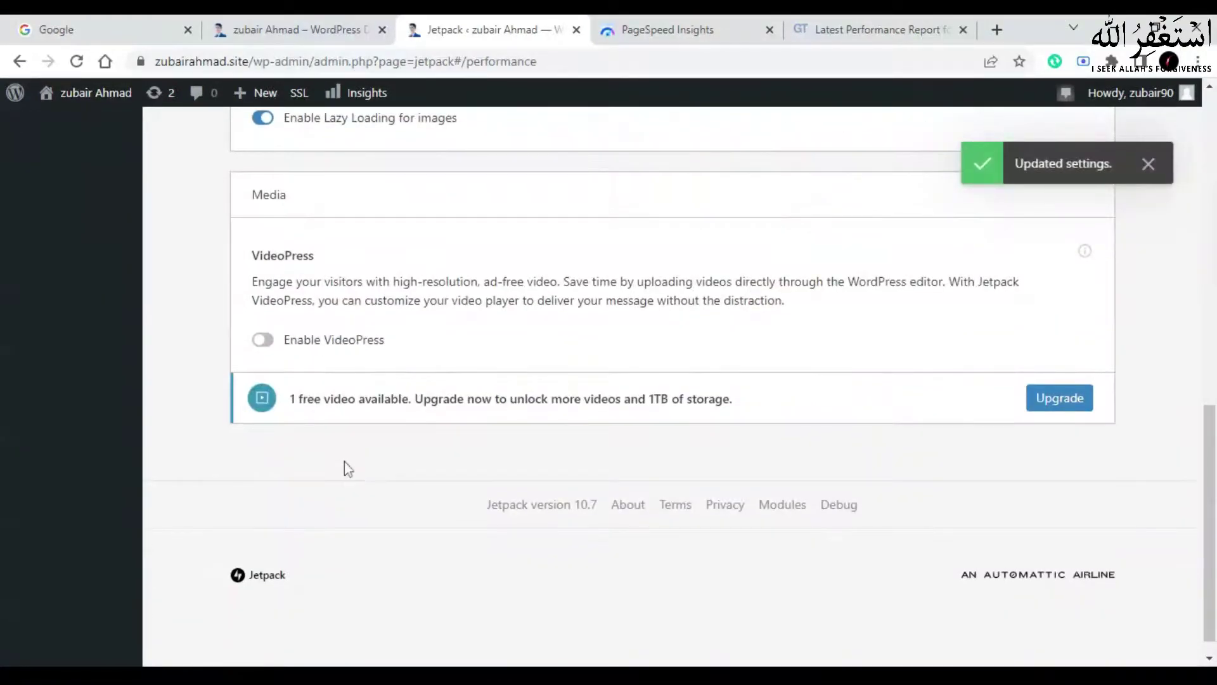
left_click(264, 343)
scroll(614, 402, "up", 10)
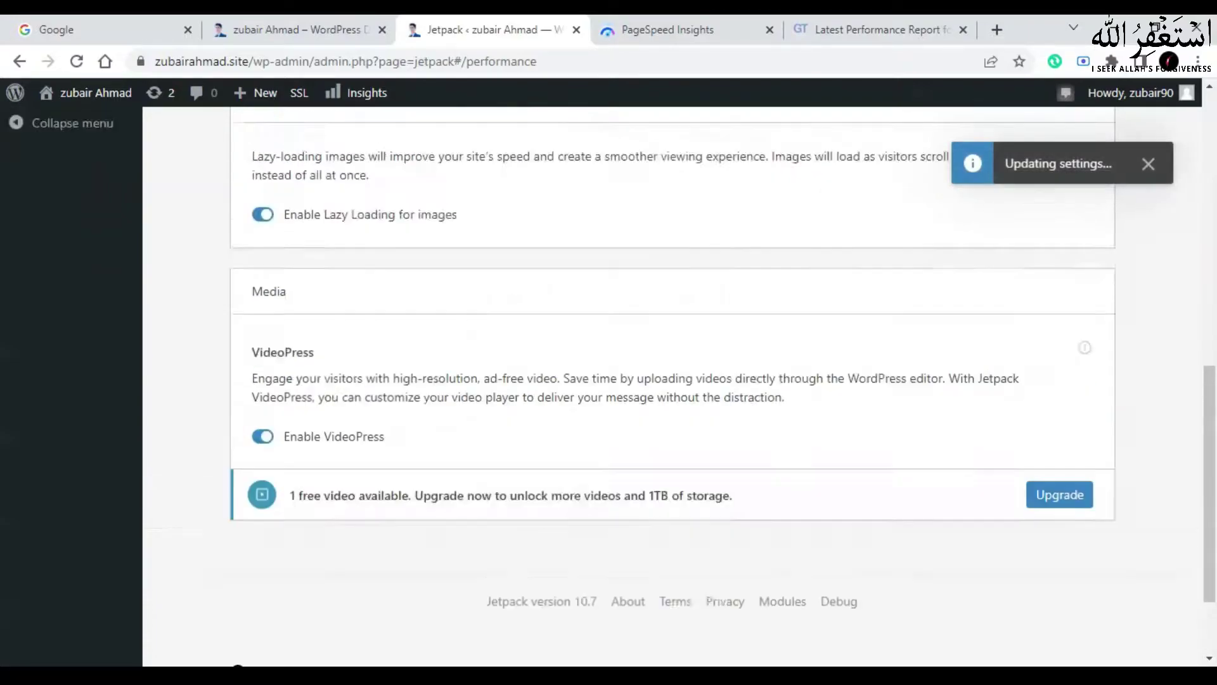
left_click(263, 487)
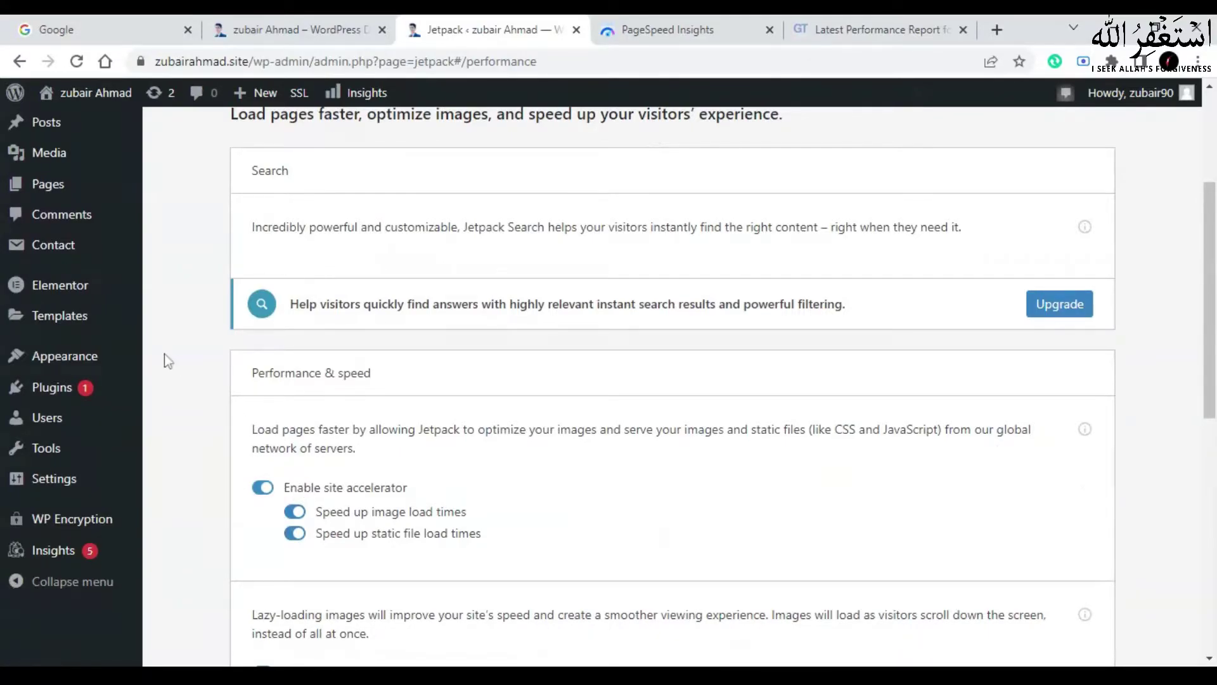
scroll(164, 354, "up", 2)
Step: Search 'wp optimize' in the plugin directory, then install and activate WP-Optimize
mouse_move(52, 478)
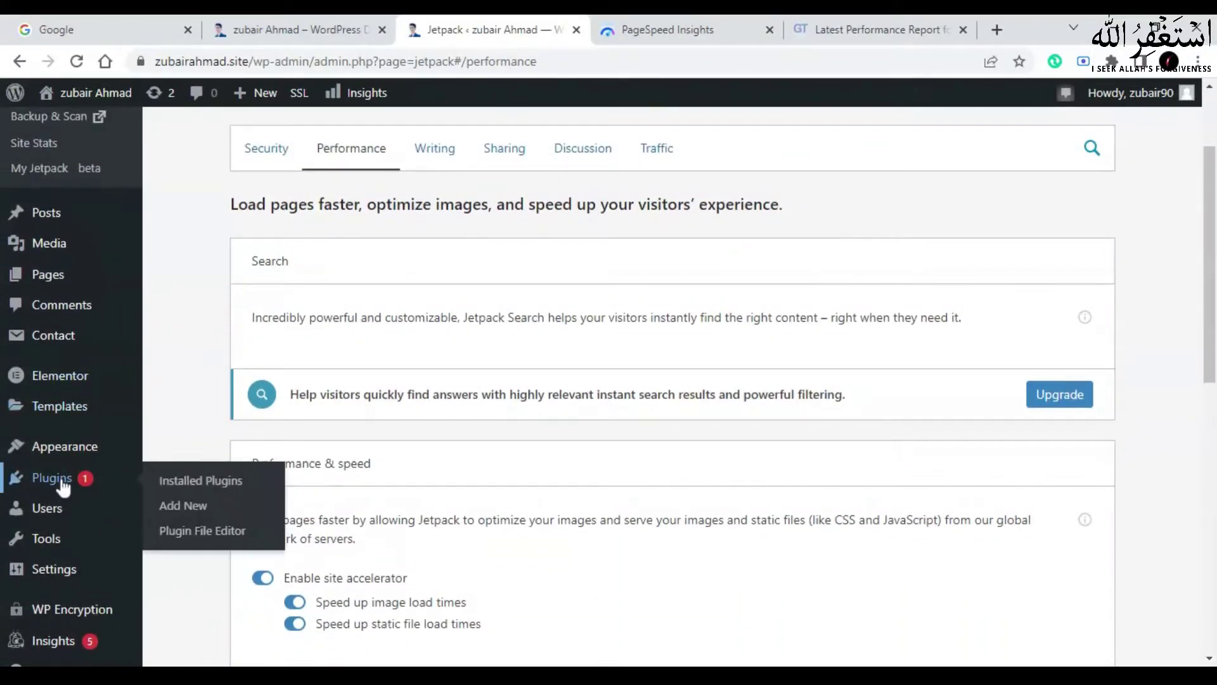
left_click(218, 506)
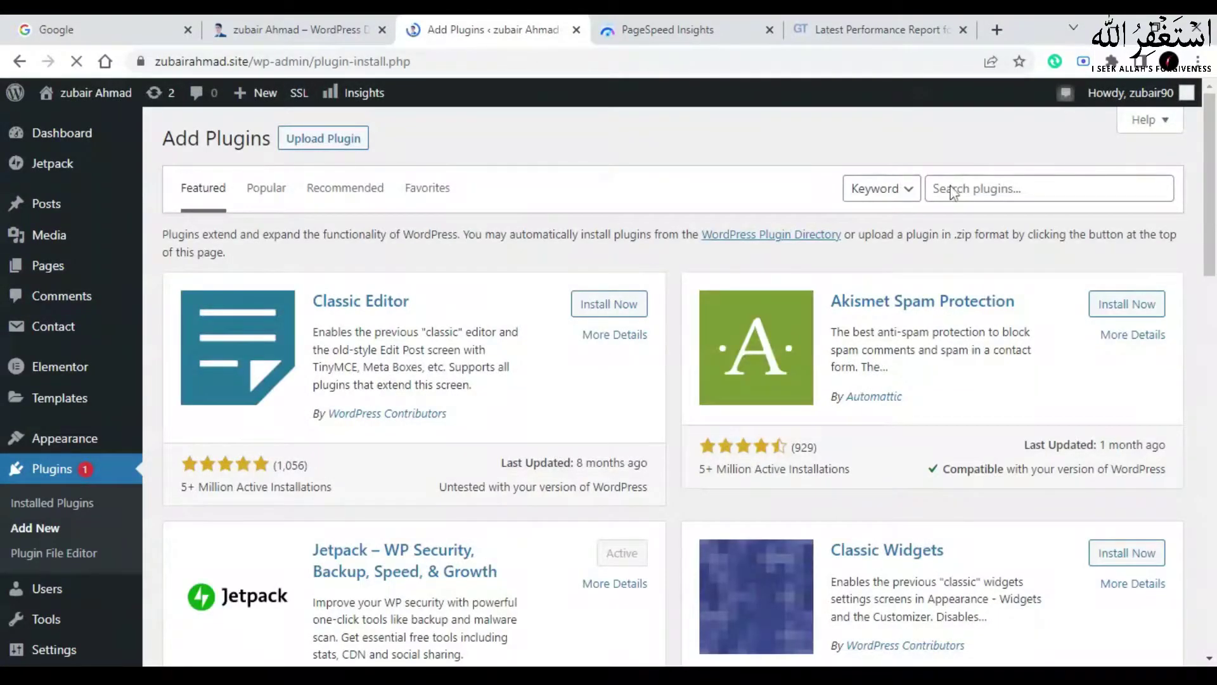
left_click(953, 193)
type("wp optimize")
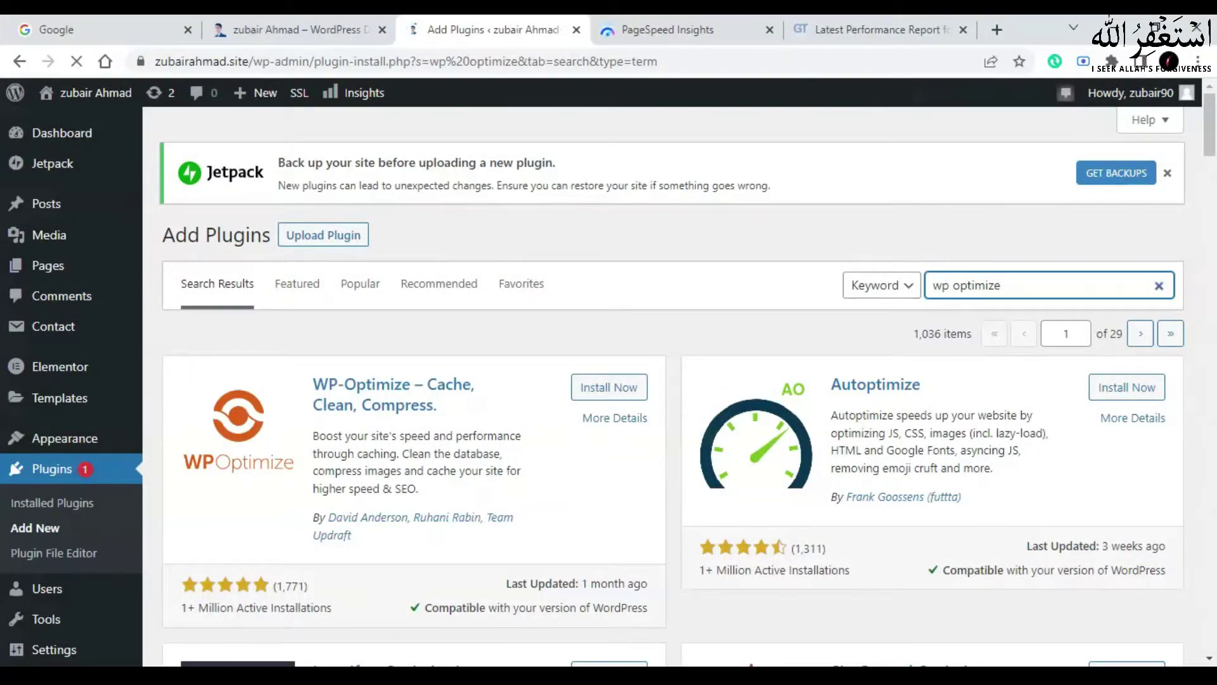
left_click(628, 388)
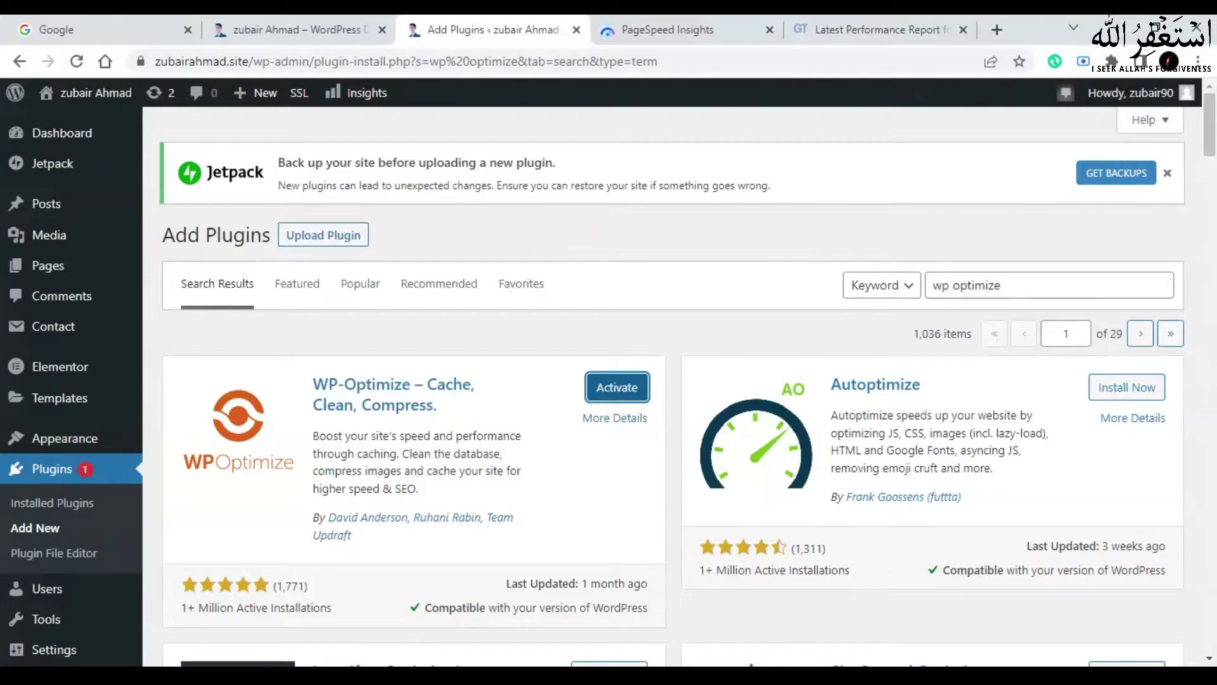
left_click(631, 398)
scroll(73, 492, "down", 12)
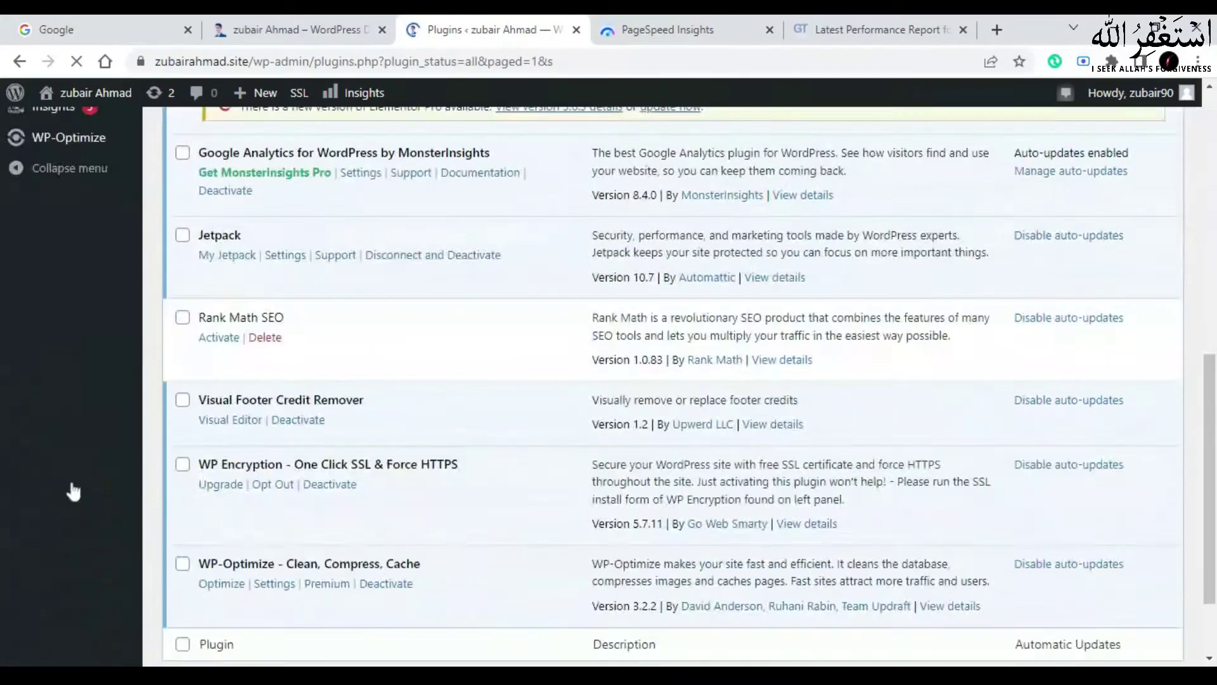
scroll(74, 492, "down", 2)
mouse_move(60, 609)
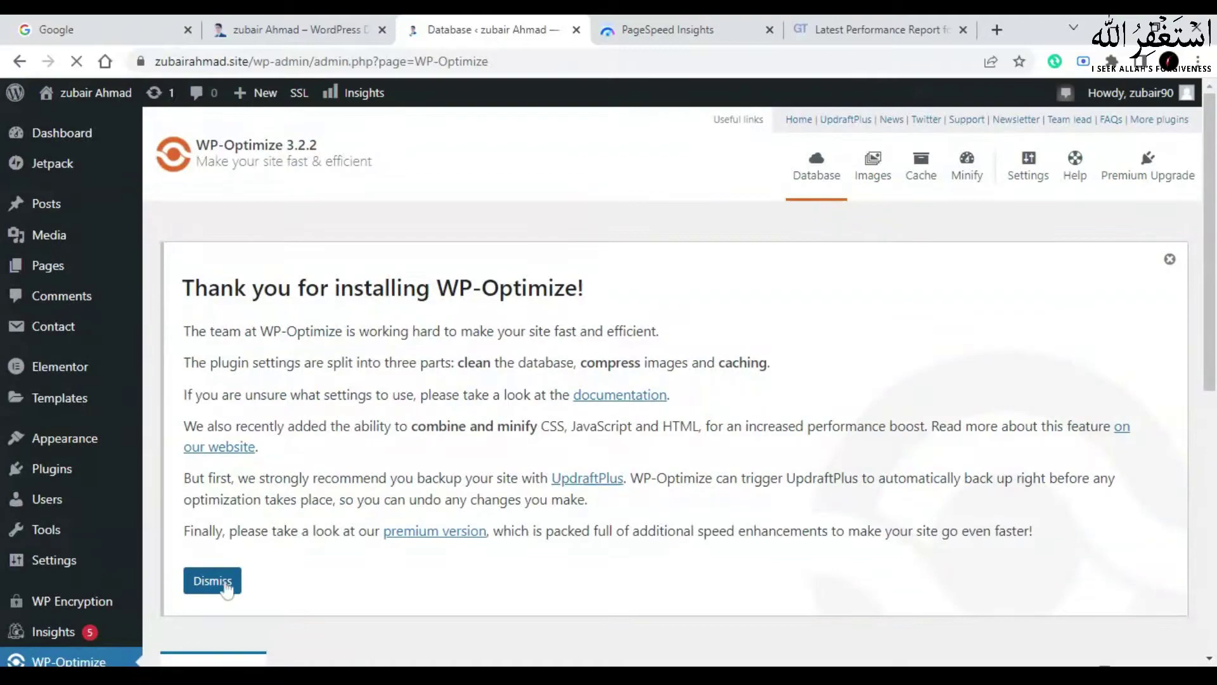
Step: Dismiss the WP-Optimize welcome notice and run database table optimization and post-revision cleanup
left_click(223, 580)
scroll(538, 435, "down", 5)
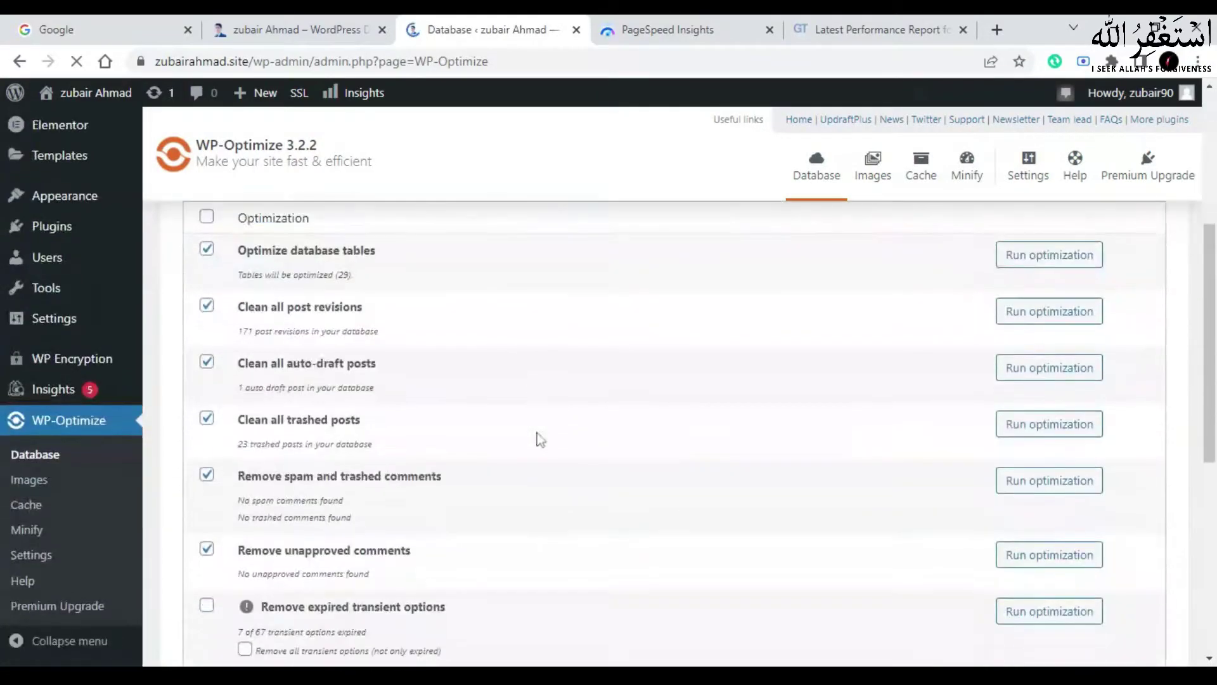
scroll(349, 489, "down", 6)
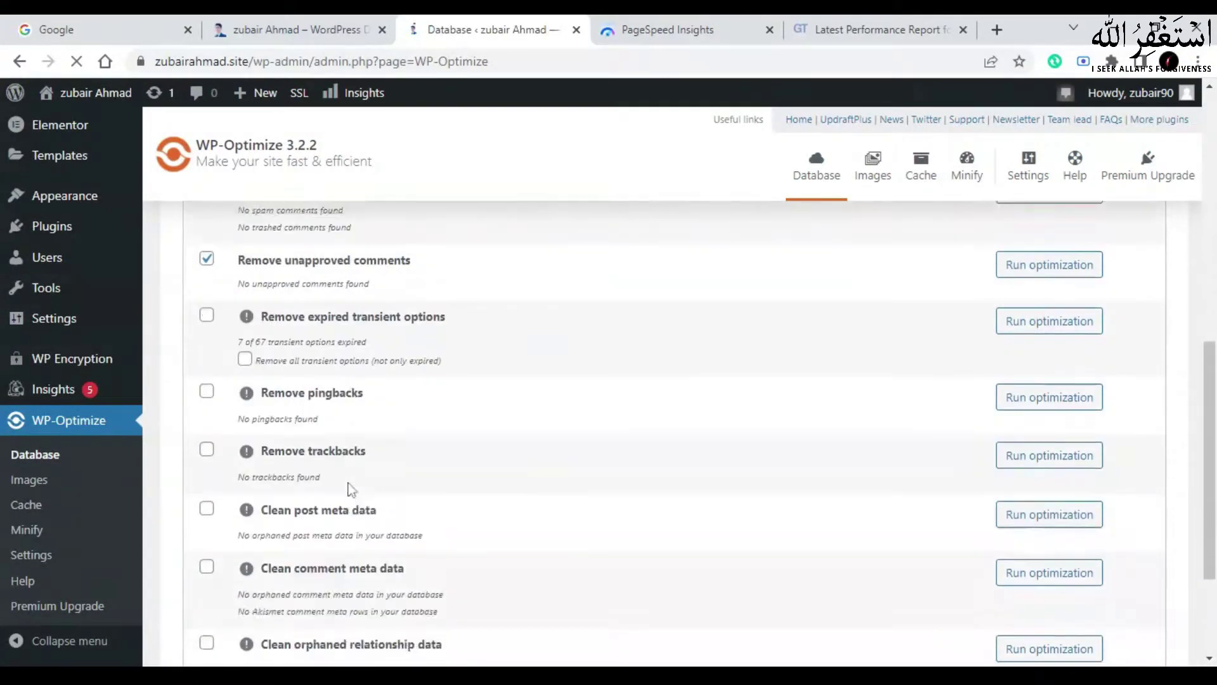
scroll(349, 488, "up", 10)
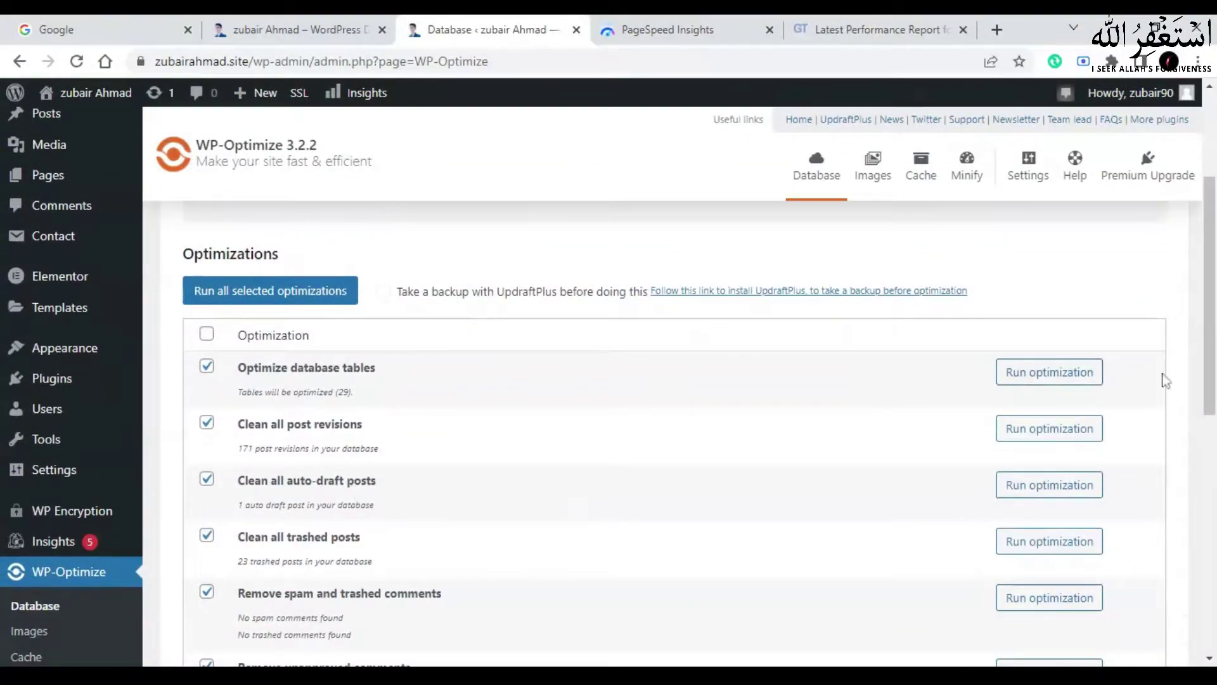
left_click(1040, 379)
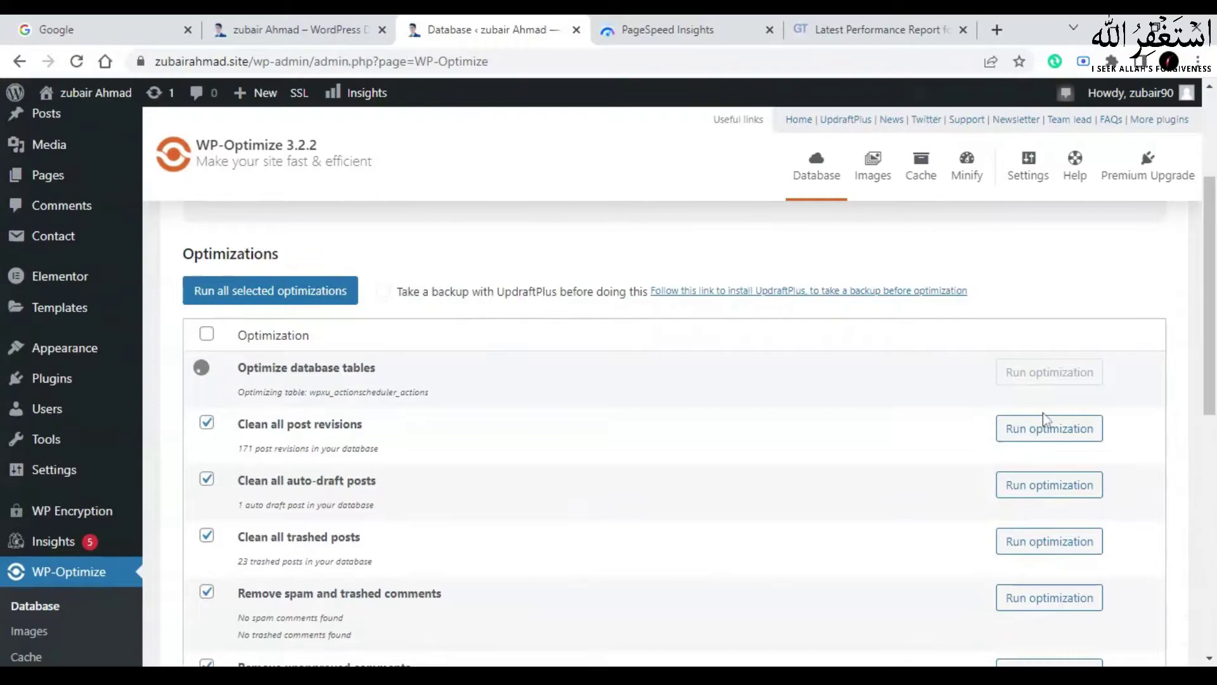
left_click(1044, 436)
left_click(874, 166)
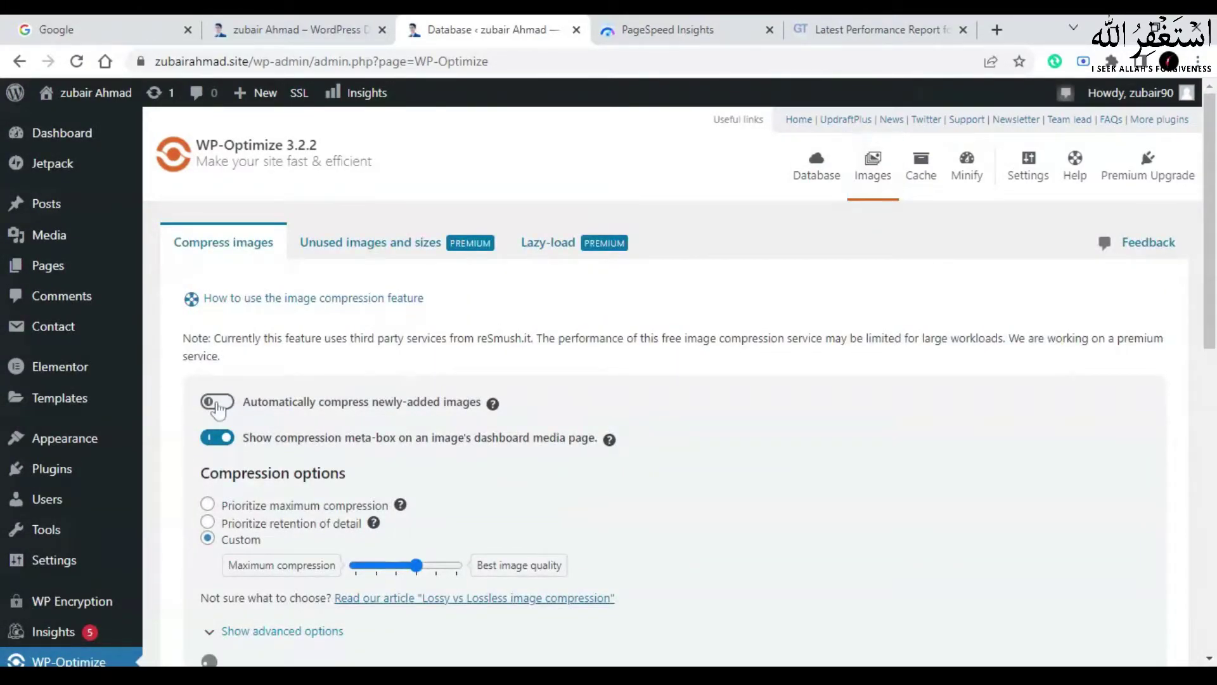
Step: Turn on automatic compression of newly added images in WP-Optimize
left_click(217, 409)
scroll(320, 409, "down", 4)
scroll(320, 409, "up", 4)
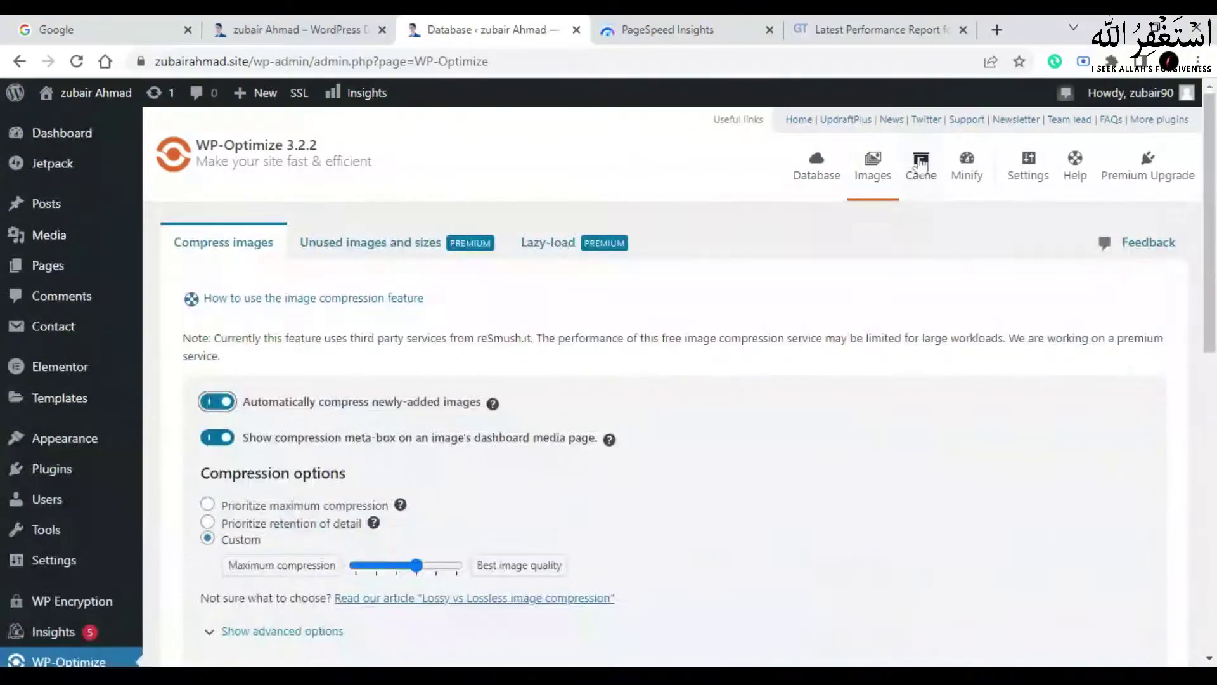
Step: Enable WP-Optimize page caching and review its advanced cache settings
left_click(921, 167)
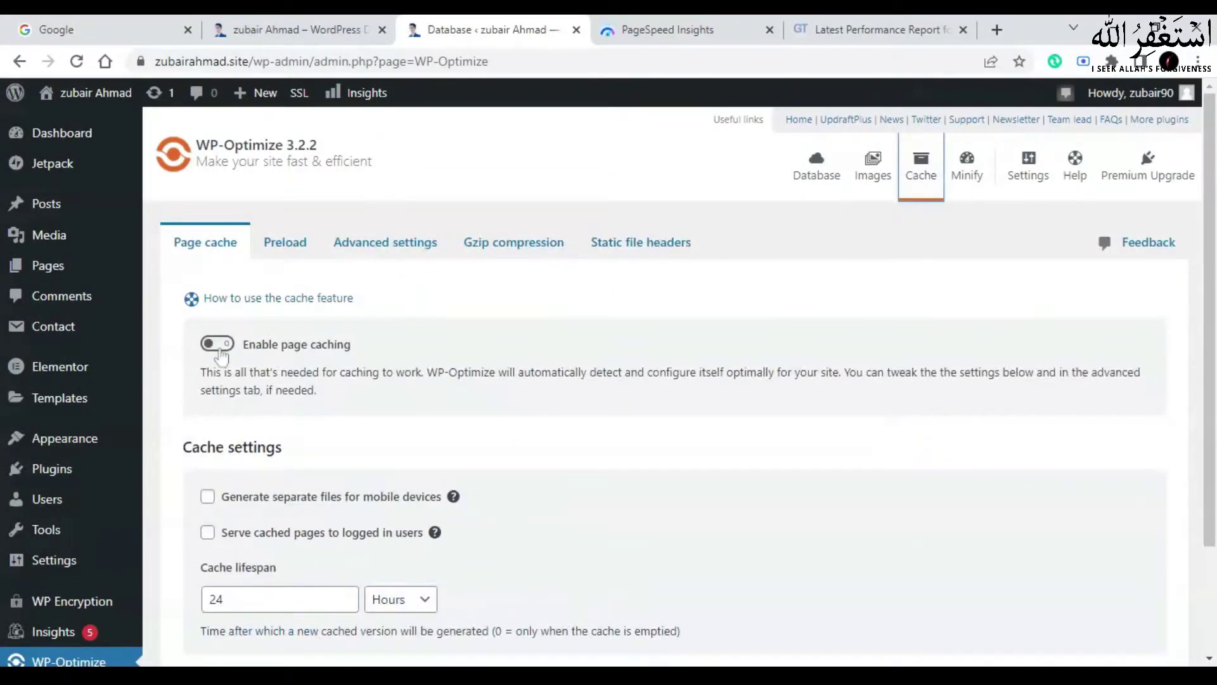
left_click(218, 344)
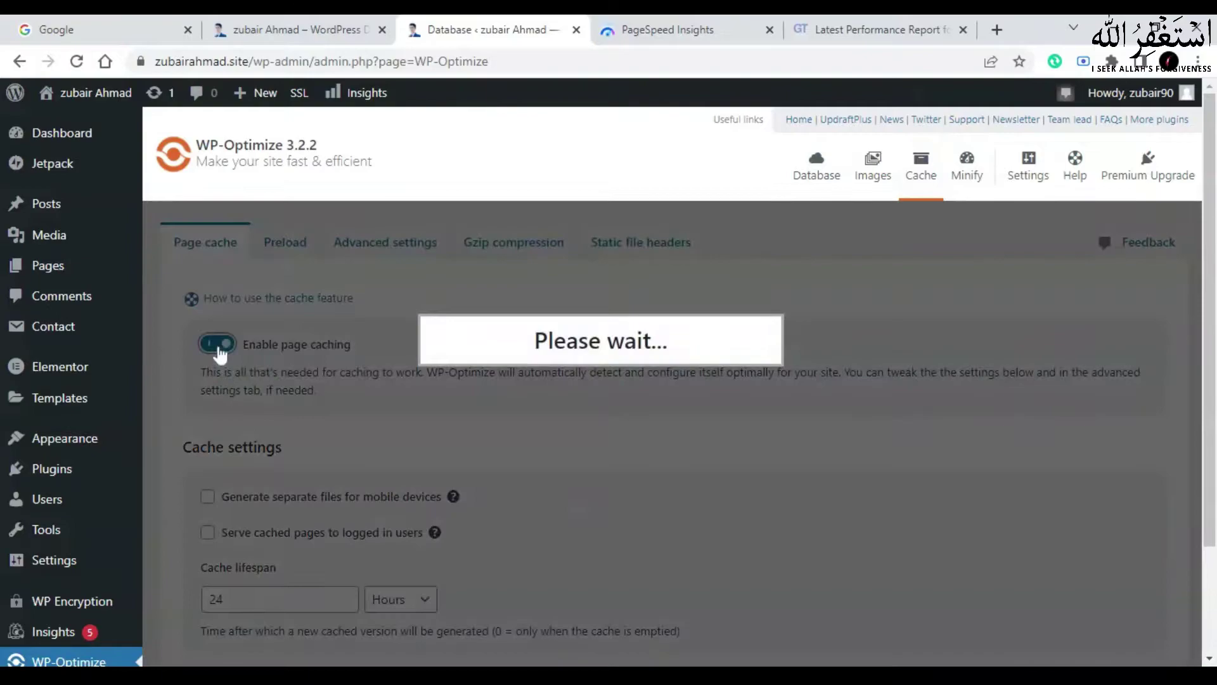
scroll(531, 389, "down", 4)
scroll(532, 389, "up", 5)
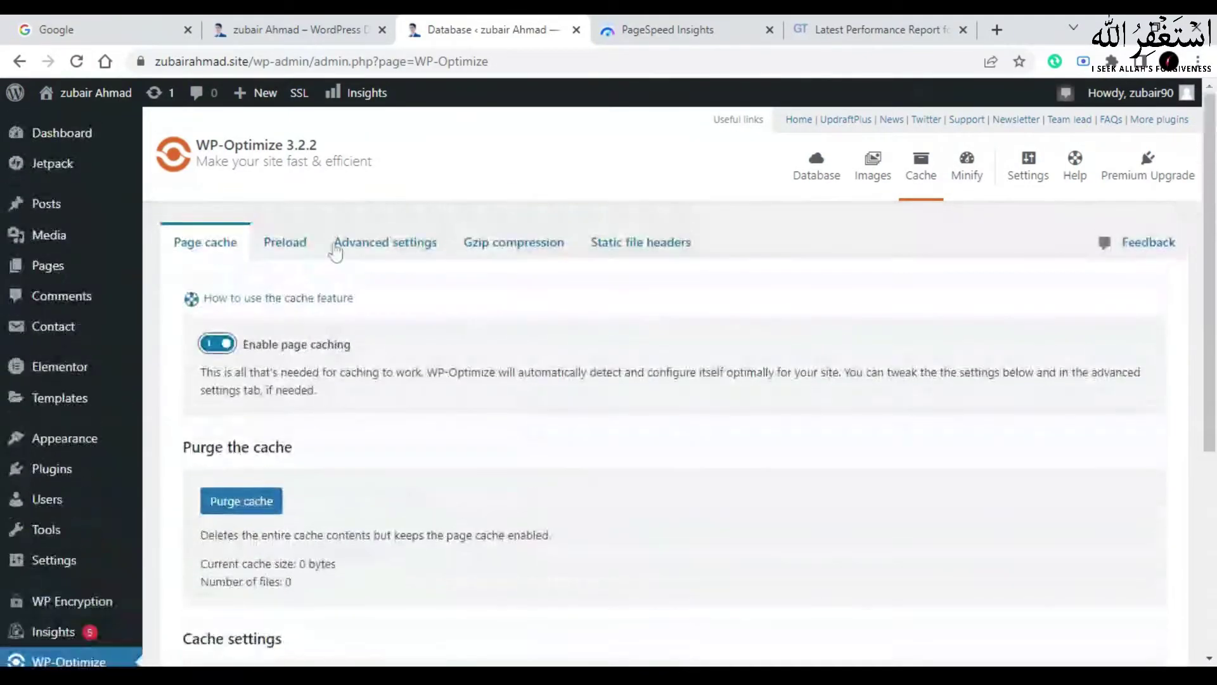
left_click(342, 244)
left_click(966, 170)
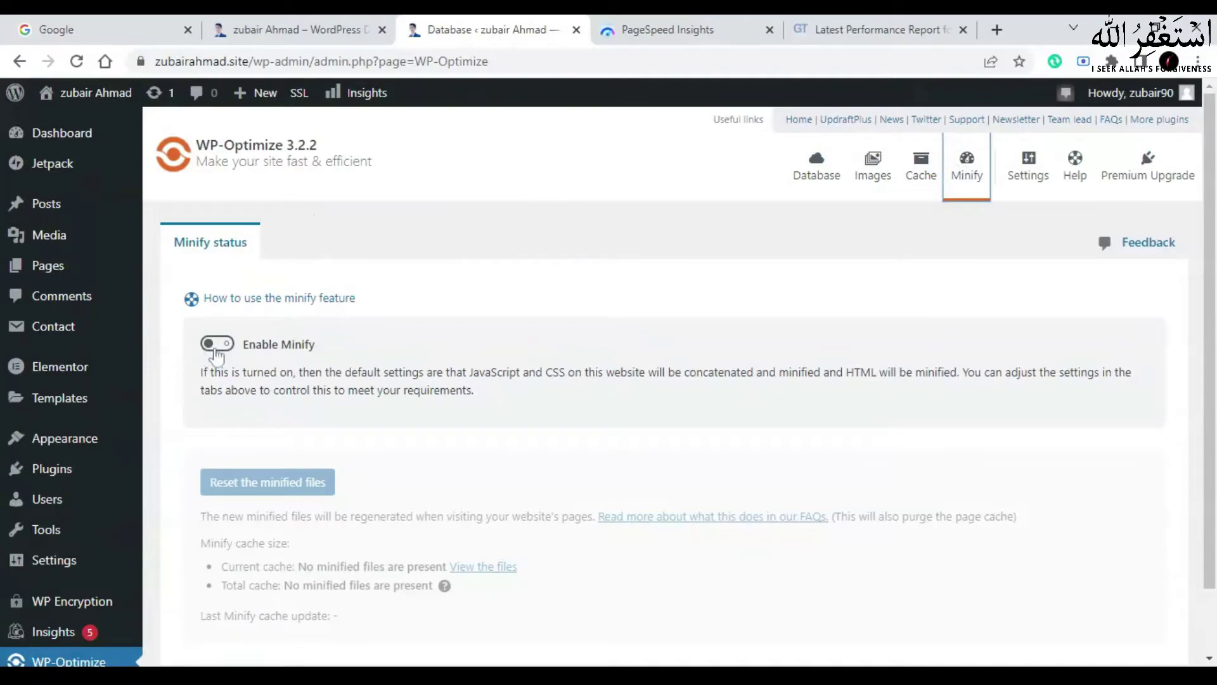
Step: Turn on WP-Optimize minification of JavaScript and HTML with CSS processing off
left_click(216, 348)
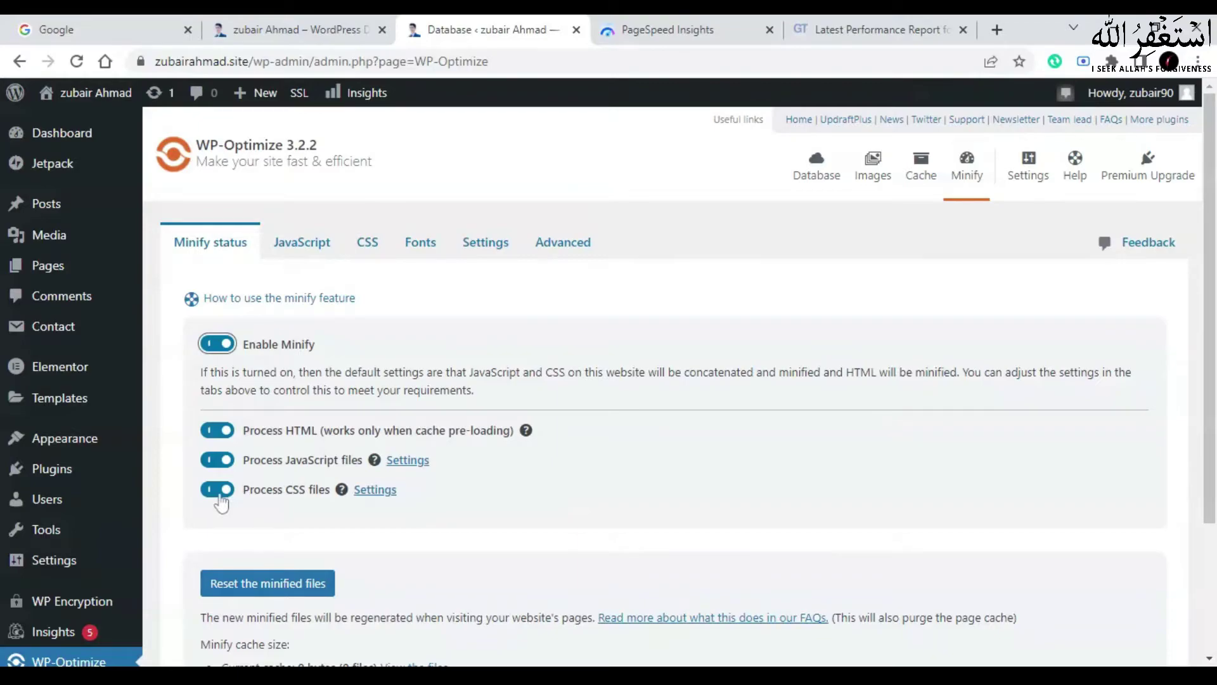
left_click(218, 491)
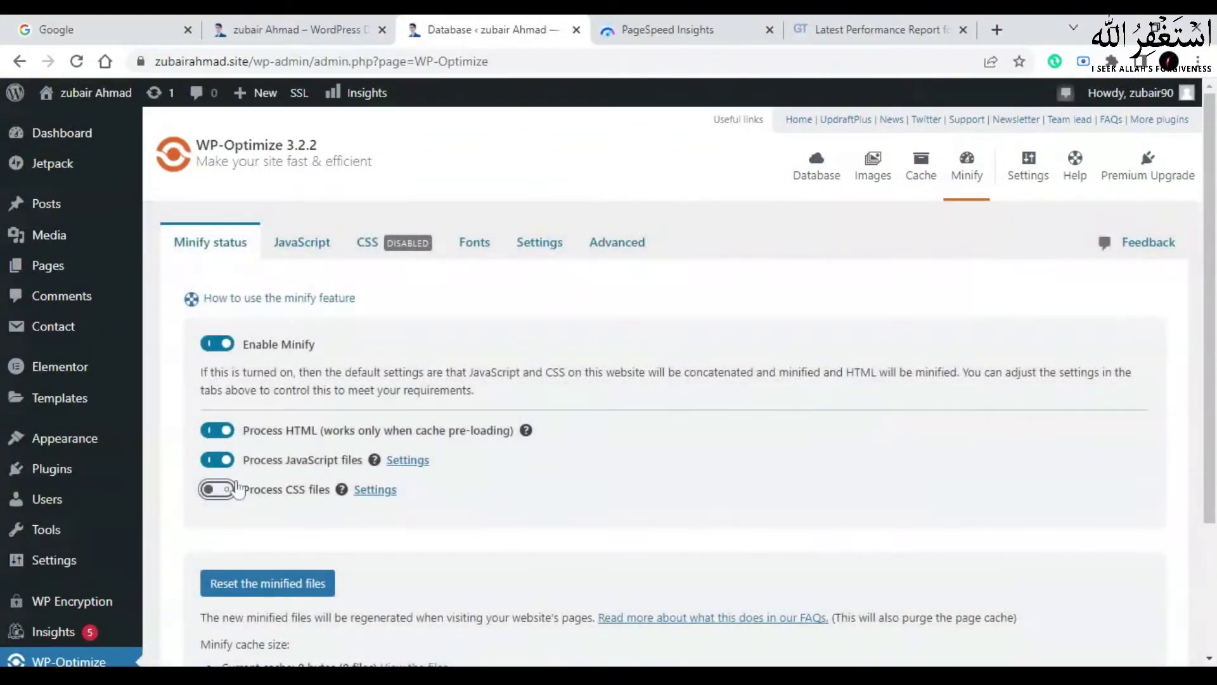
scroll(573, 524, "down", 3)
Step: Look through the minify JavaScript, Fonts and cache information options
left_click(408, 285)
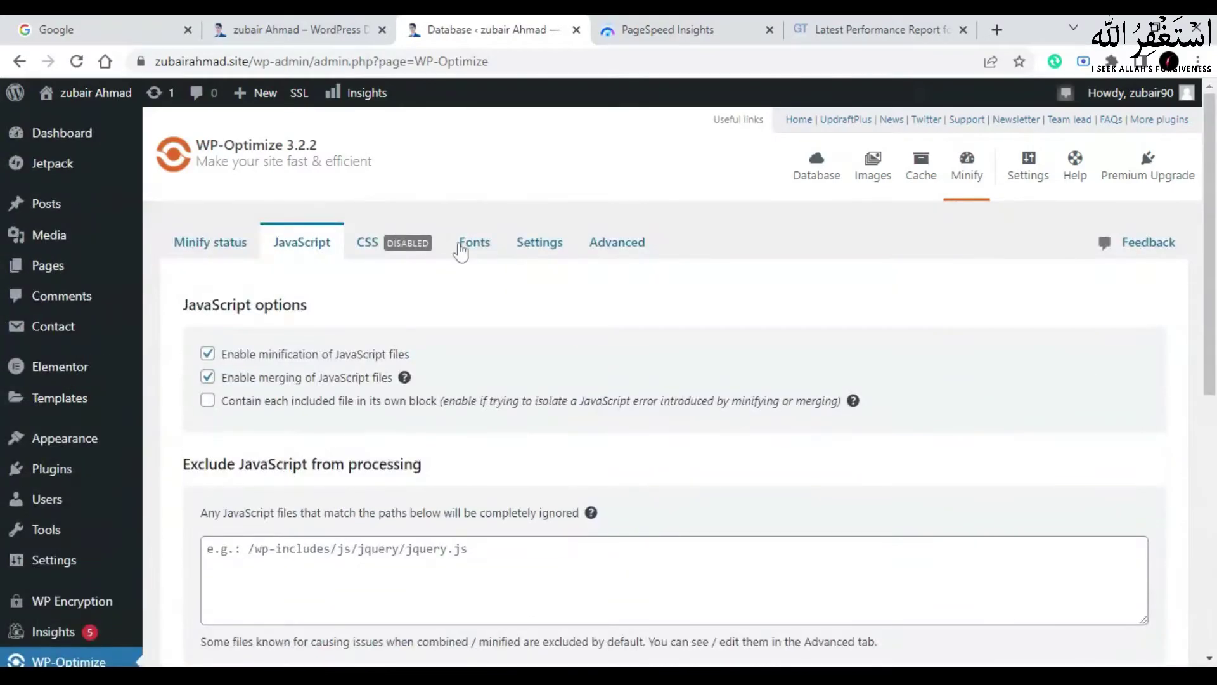
left_click(475, 243)
left_click(579, 250)
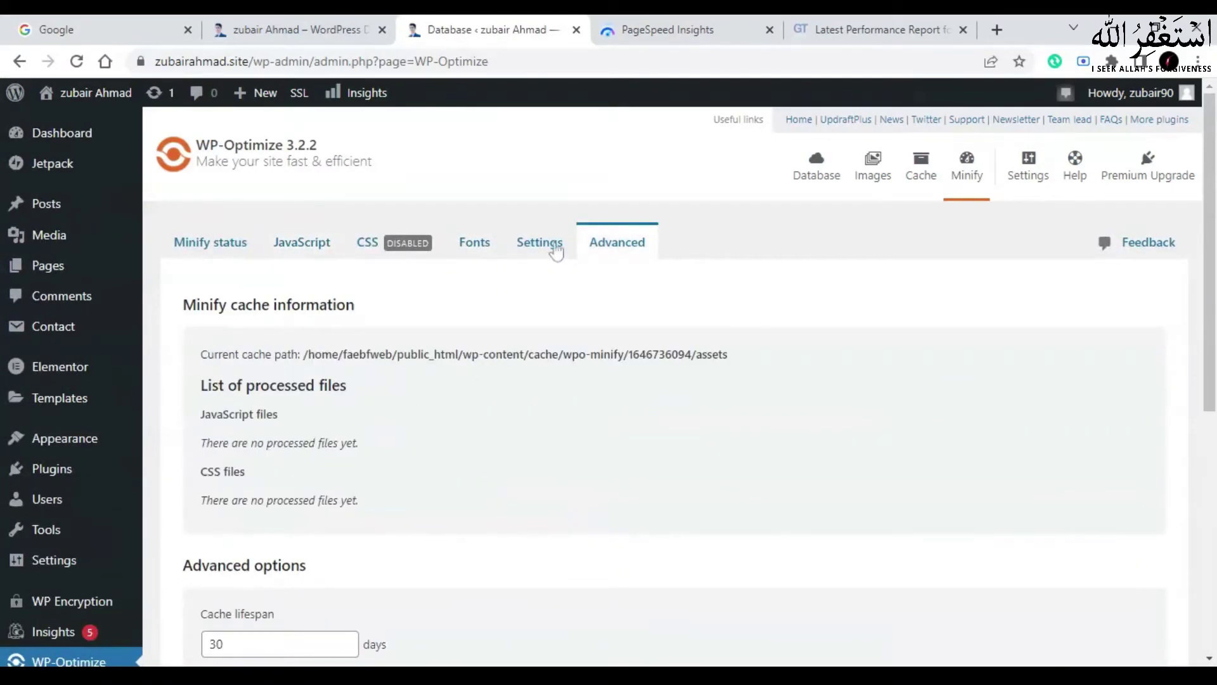
scroll(567, 330, "down", 10)
scroll(558, 332, "up", 6)
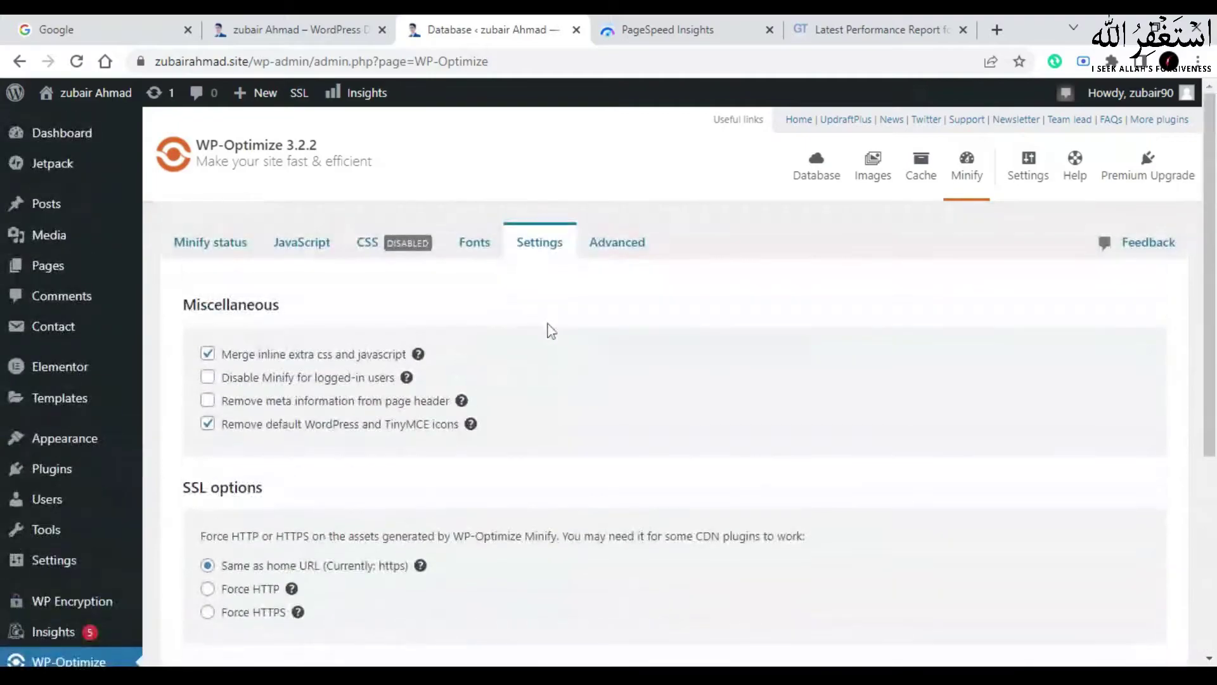
Step: Switch from the admin dashboard to the live home page and scroll down to About Me and back
left_click(76, 130)
left_click(298, 29)
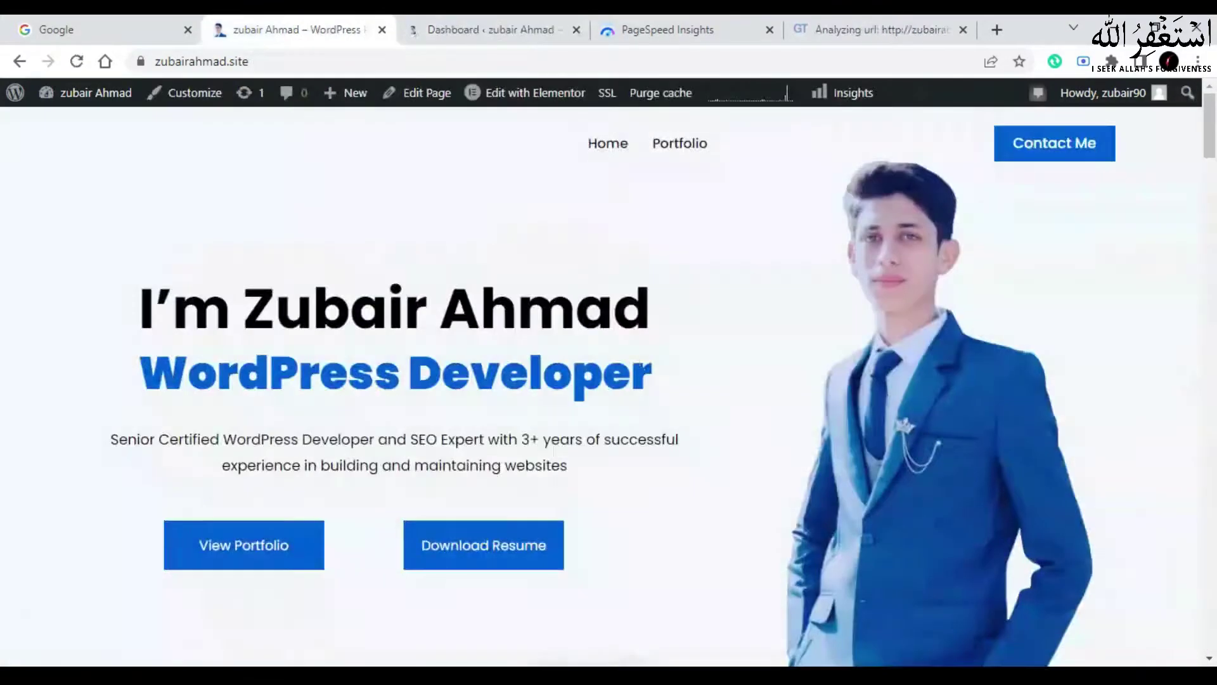
scroll(608, 380, "down", 3)
scroll(443, 347, "down", 3)
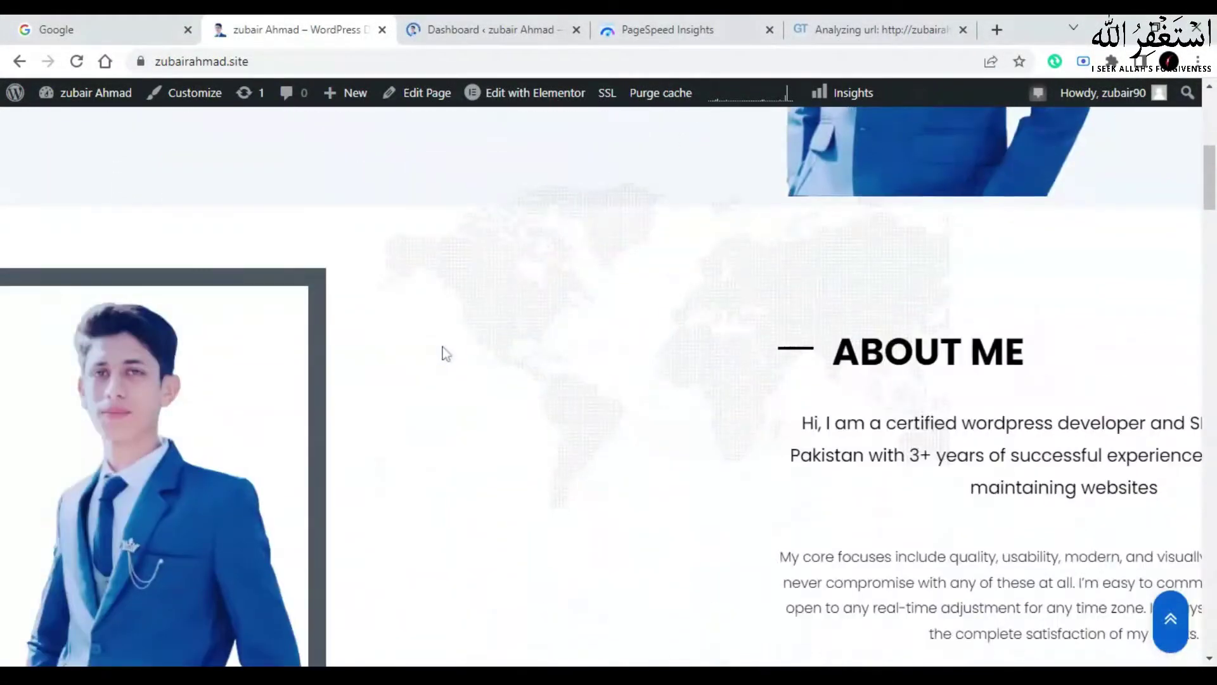
scroll(442, 348, "up", 10)
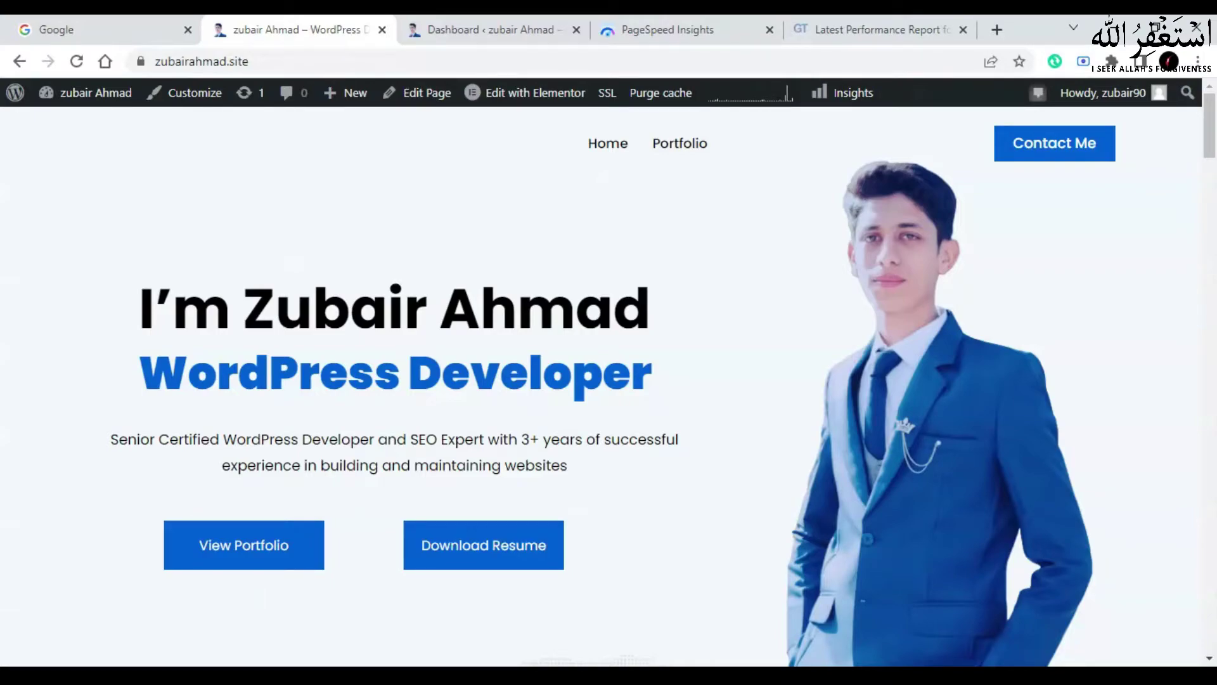
Step: Return to the admin dashboard and browse the images in the Media Library grid
mouse_move(666, 101)
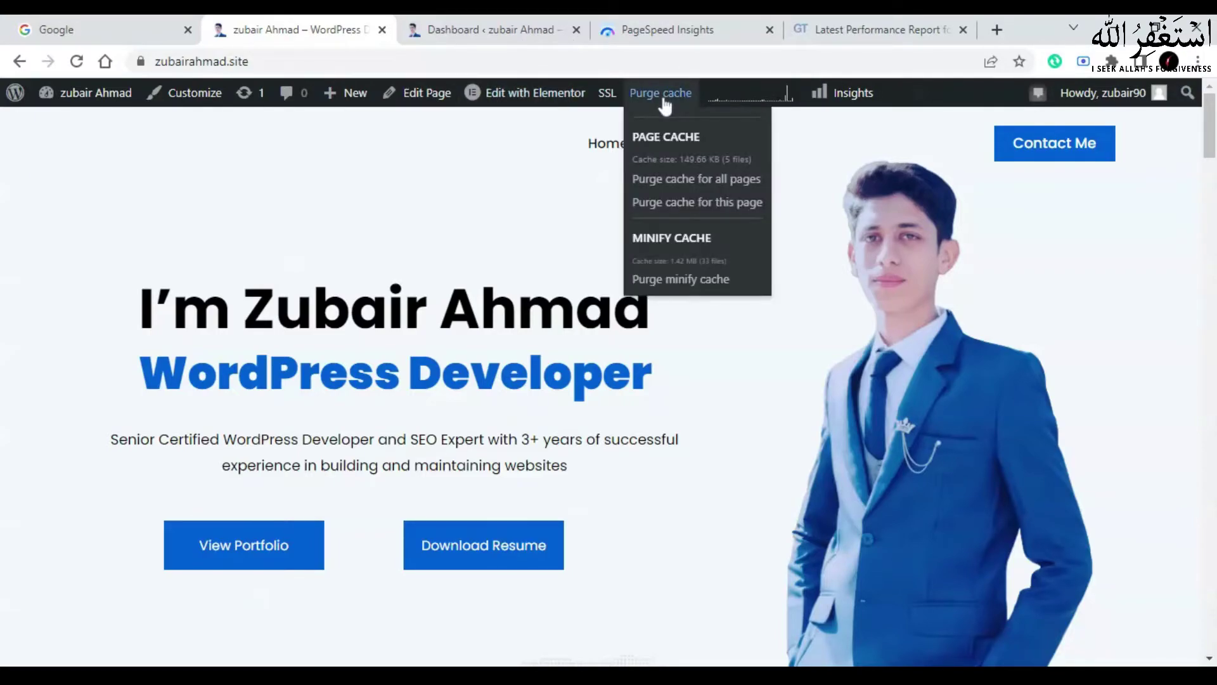
key("ctrl+Tab")
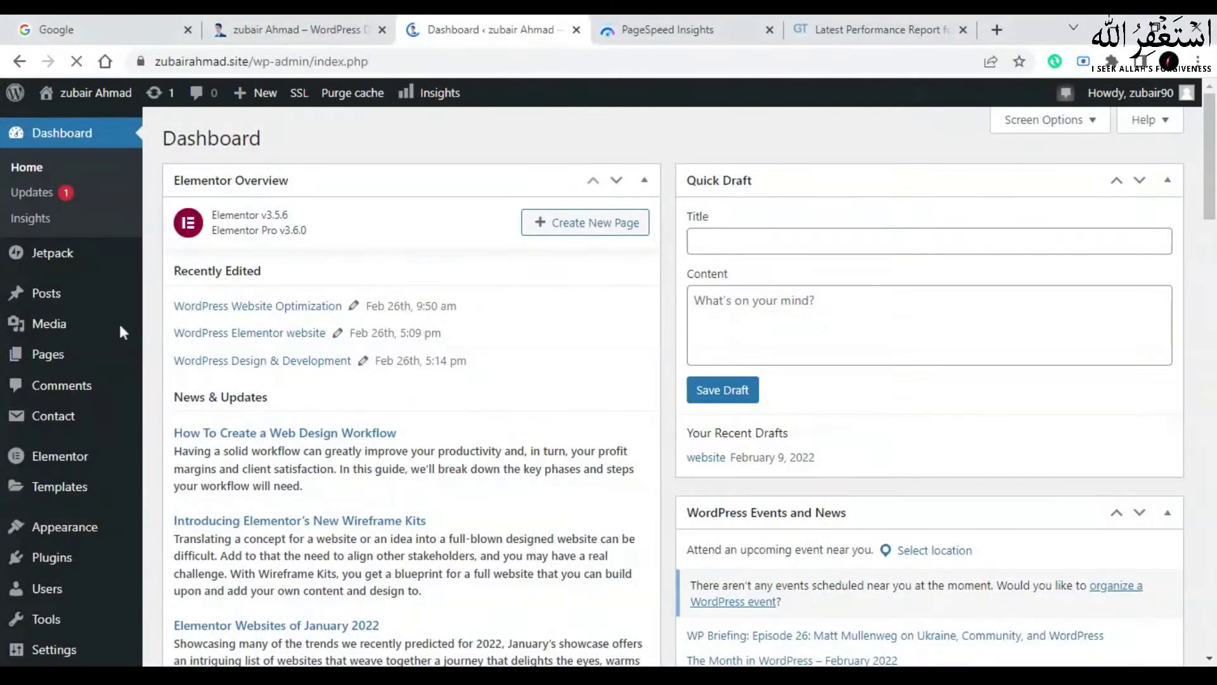
mouse_move(115, 333)
mouse_move(89, 530)
mouse_move(51, 325)
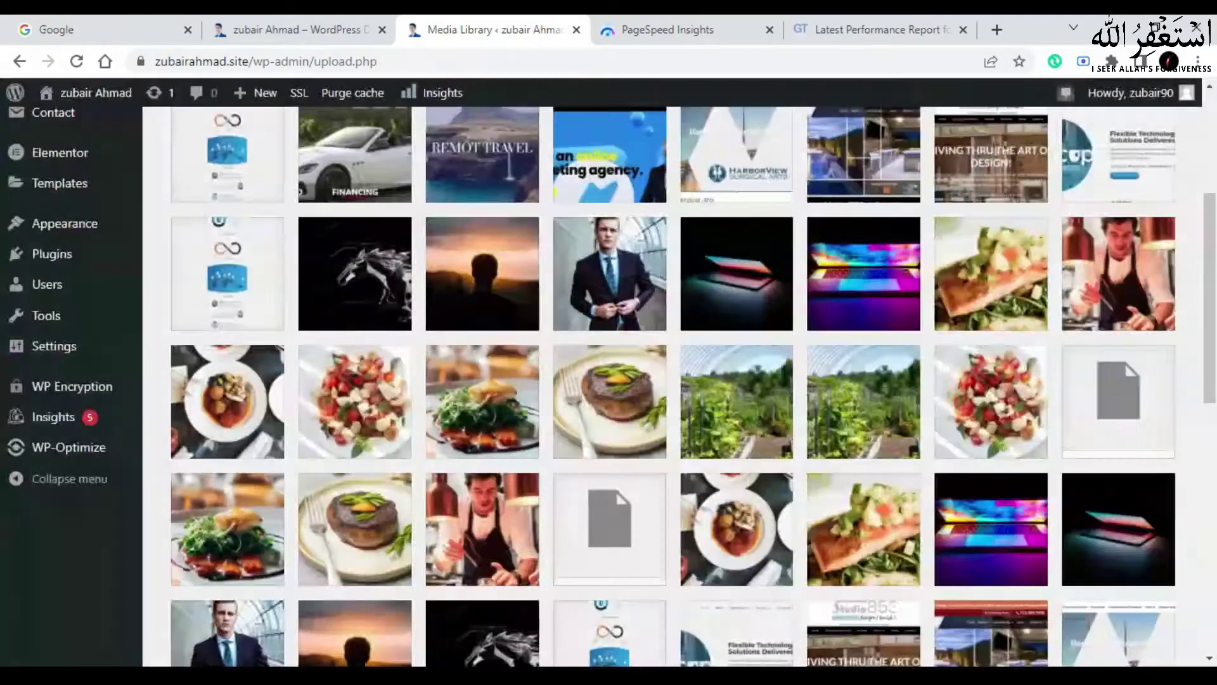
scroll(998, 286, "up", 5)
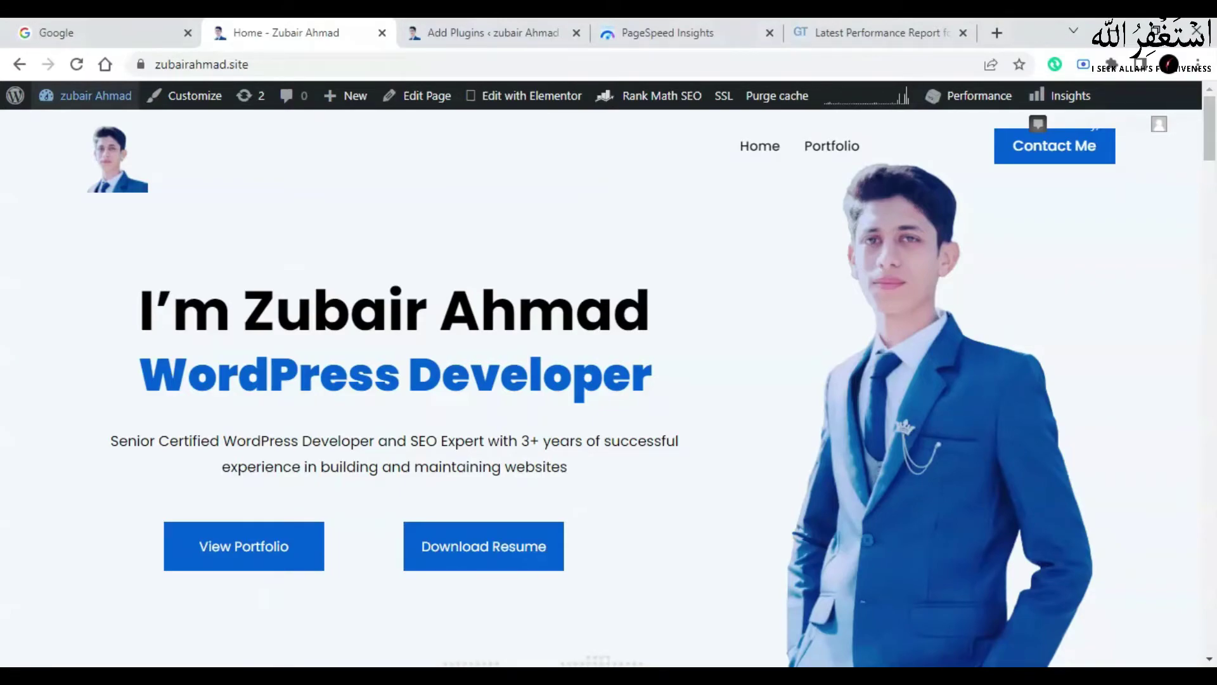
Step: Bring up the w3 plugin search results showing W3 Total Cache as Active
key("ctrl+Tab")
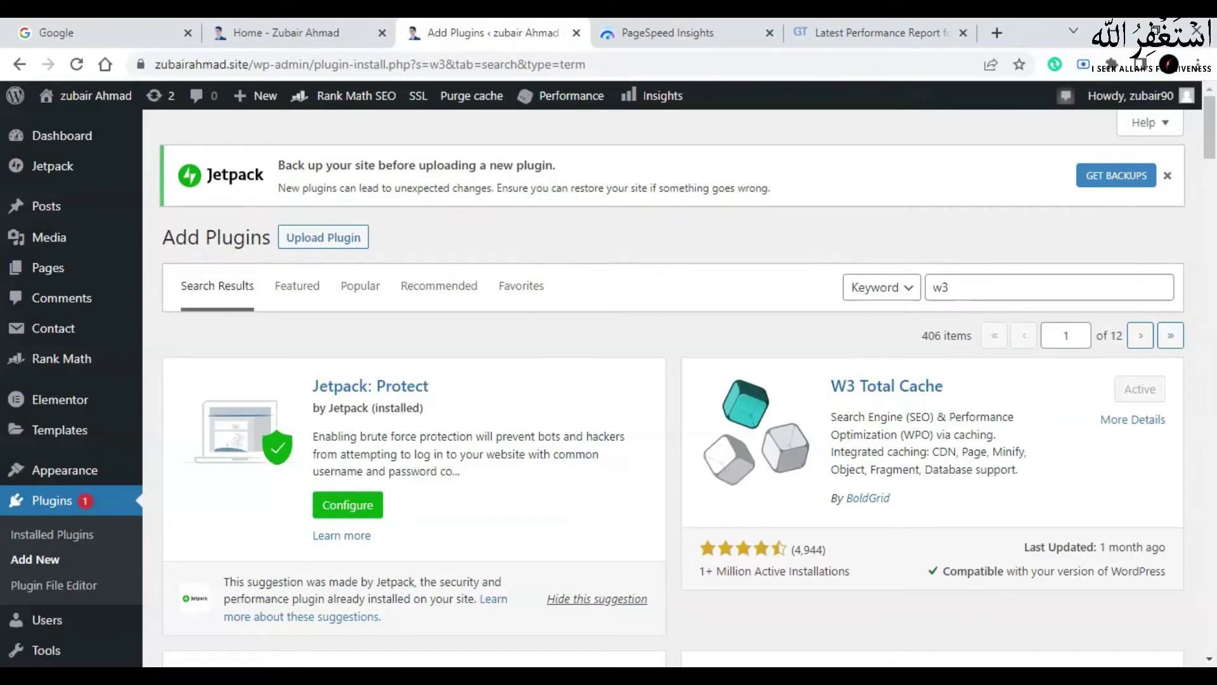
Step: View the PageSpeed Insights mobile score of 56, then the desktop score of 90
key("ctrl+Tab")
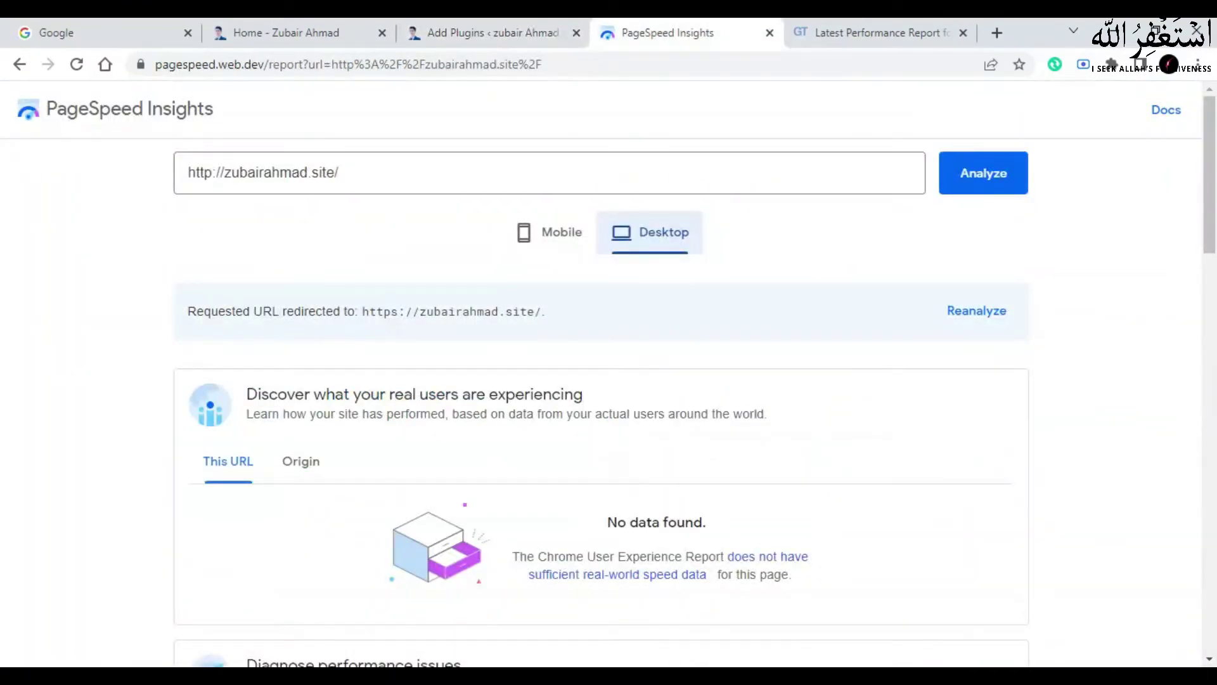
left_click(558, 247)
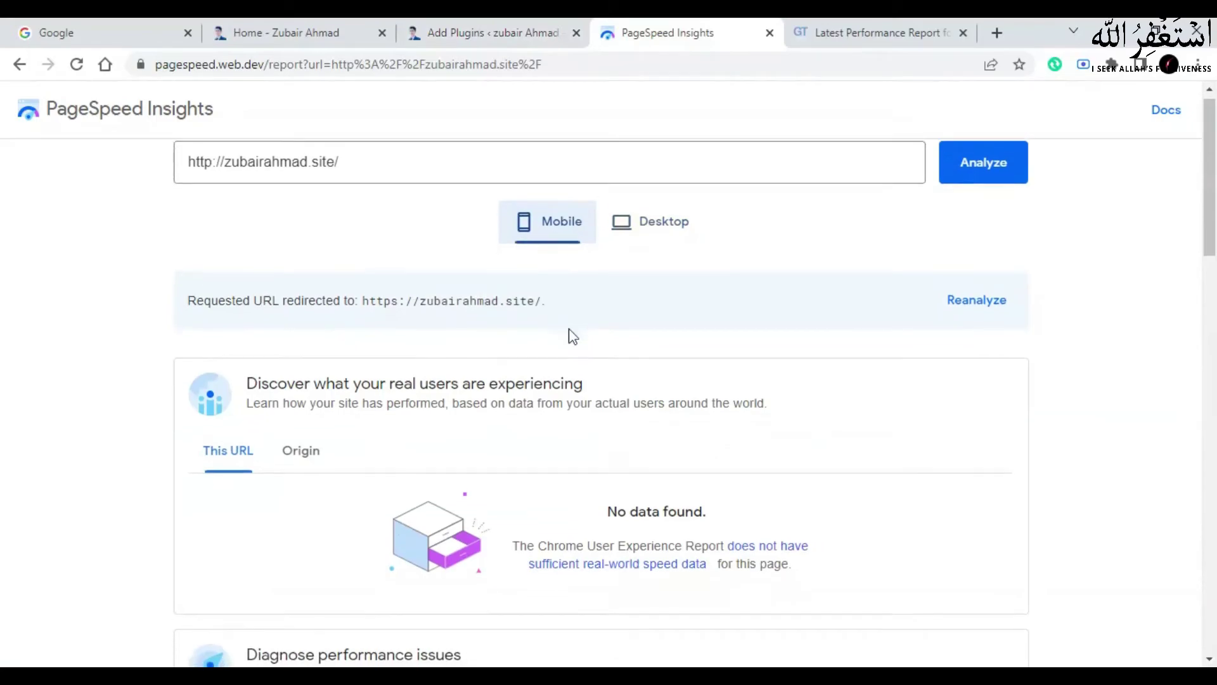
scroll(571, 335, "down", 5)
scroll(573, 336, "down", 3)
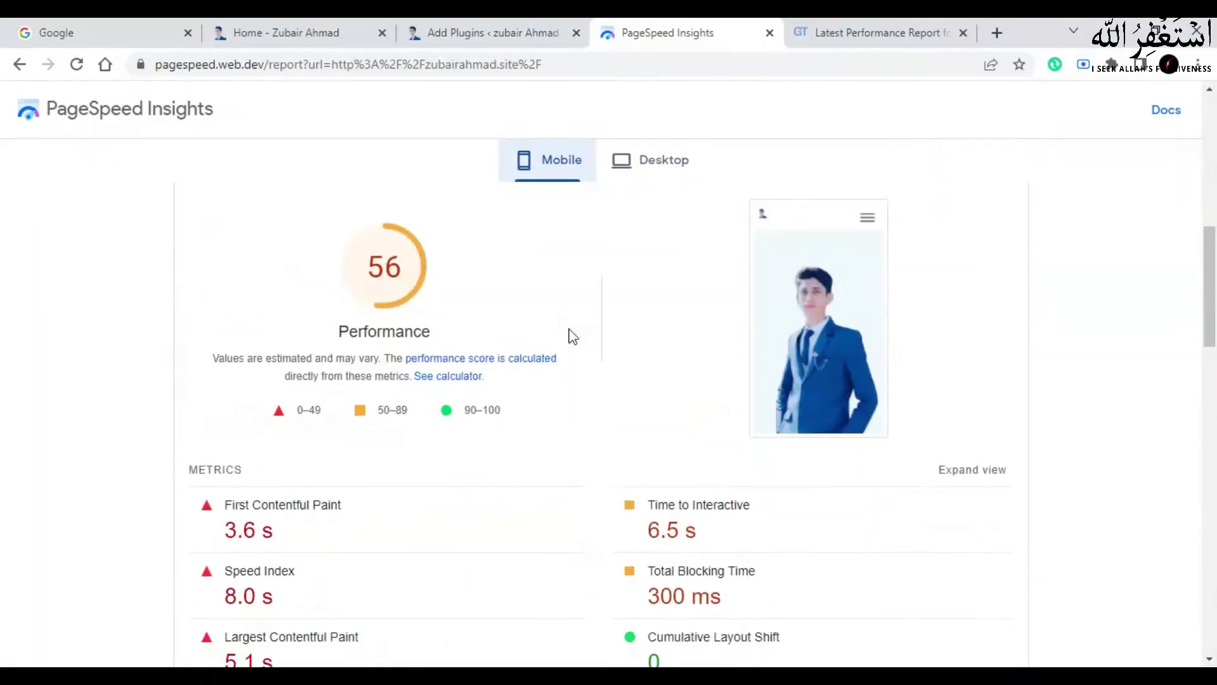
left_click(628, 164)
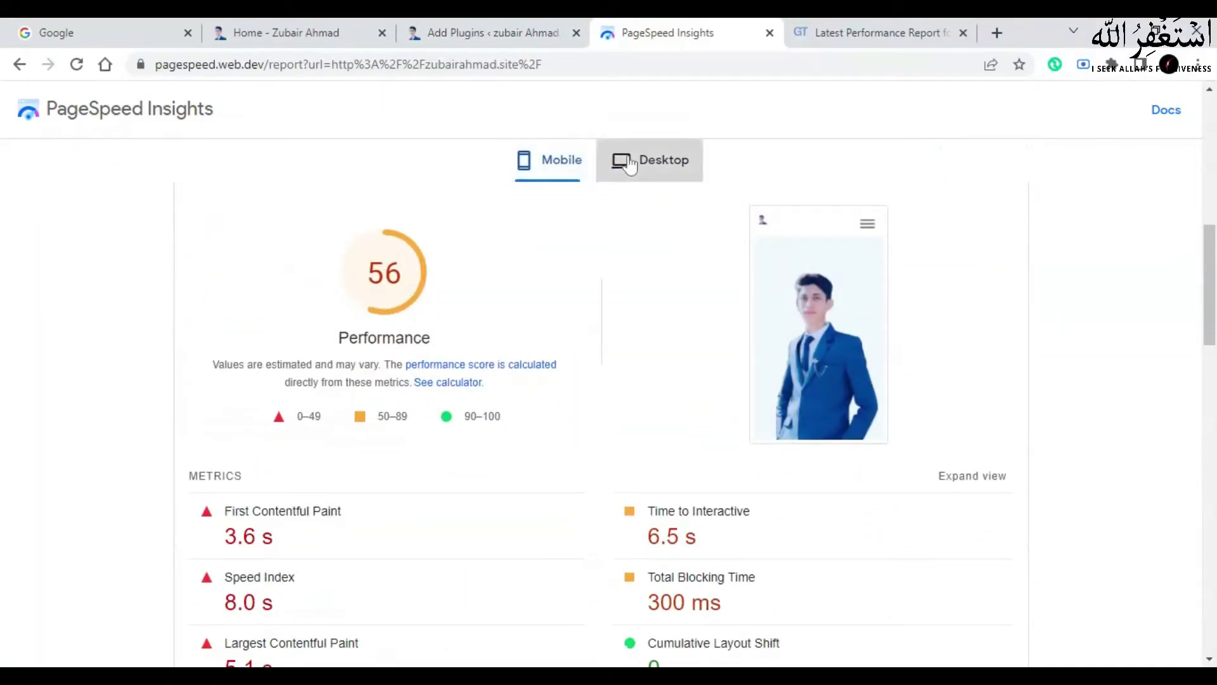
Step: Review the GTmetrix report: grade A, 3.4s fully loaded, 829KB page size, 61 requests, CDN top issue
left_click(818, 29)
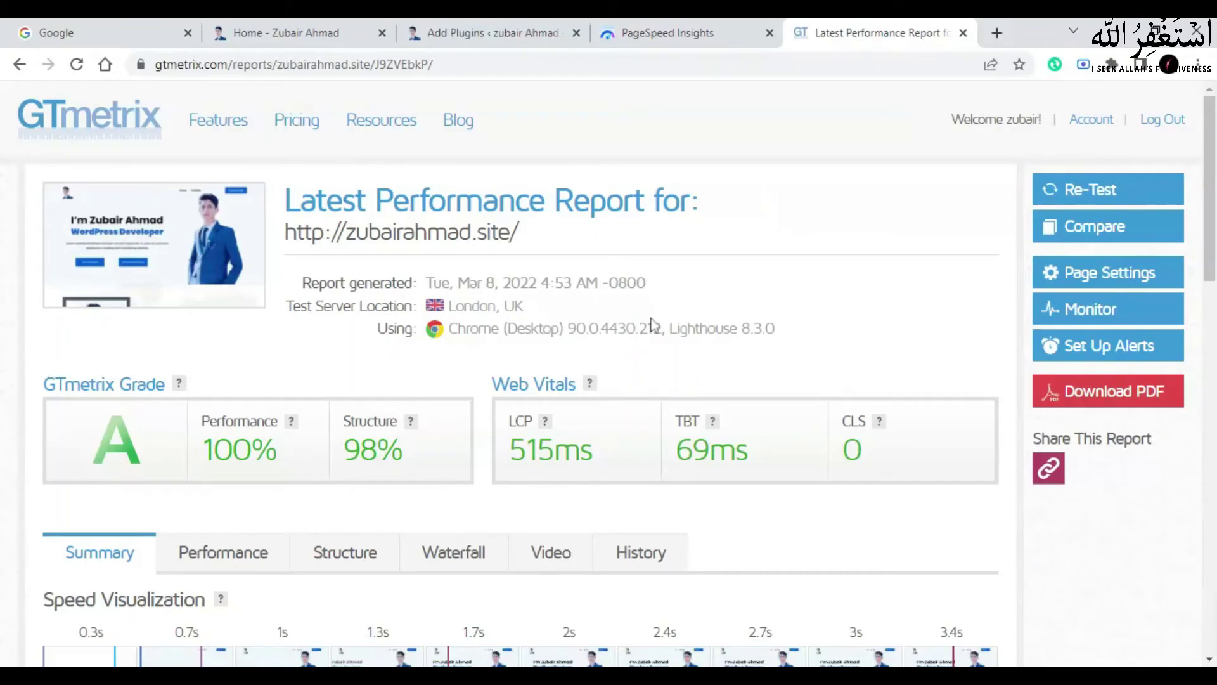
scroll(652, 324, "down", 10)
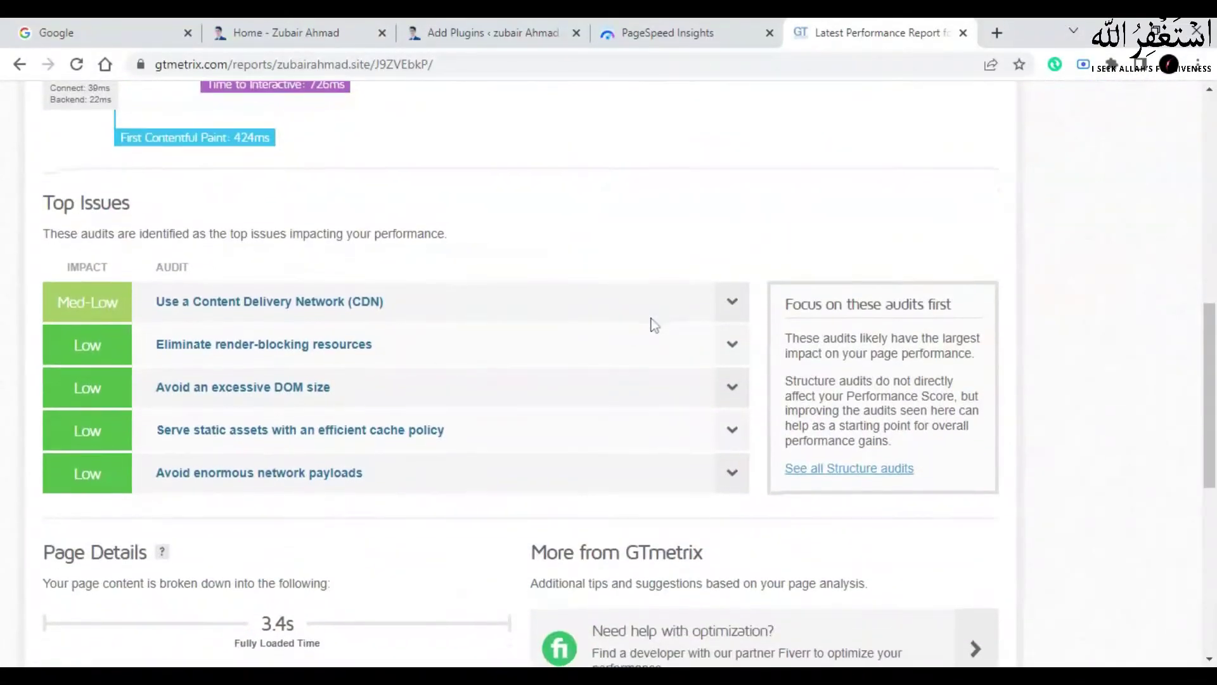
scroll(655, 325, "down", 5)
scroll(655, 325, "up", 12)
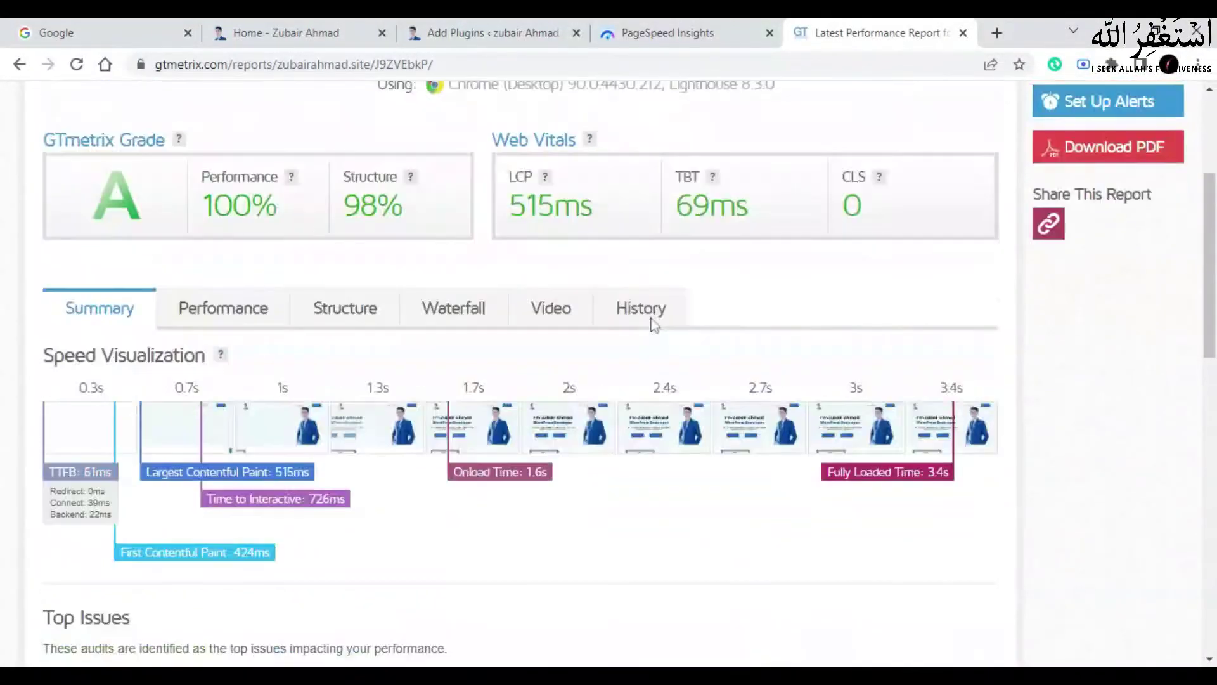
scroll(655, 325, "up", 2)
scroll(655, 325, "up", 2)
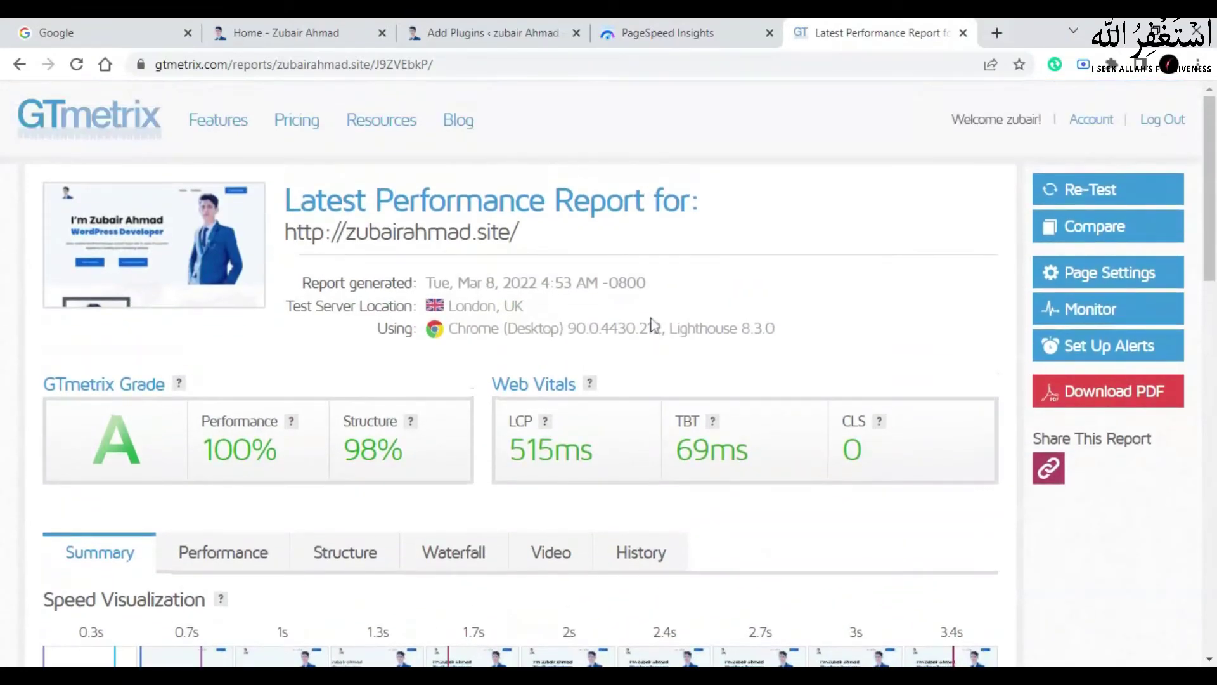
scroll(653, 324, "down", 9)
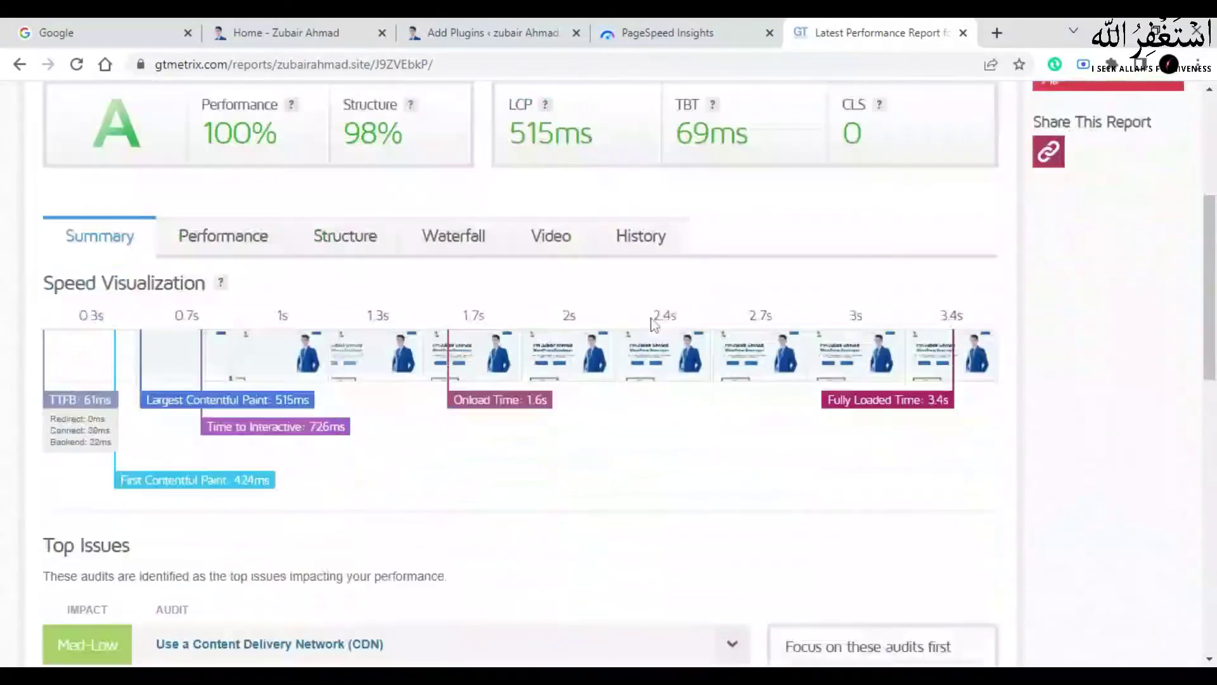
scroll(655, 325, "down", 8)
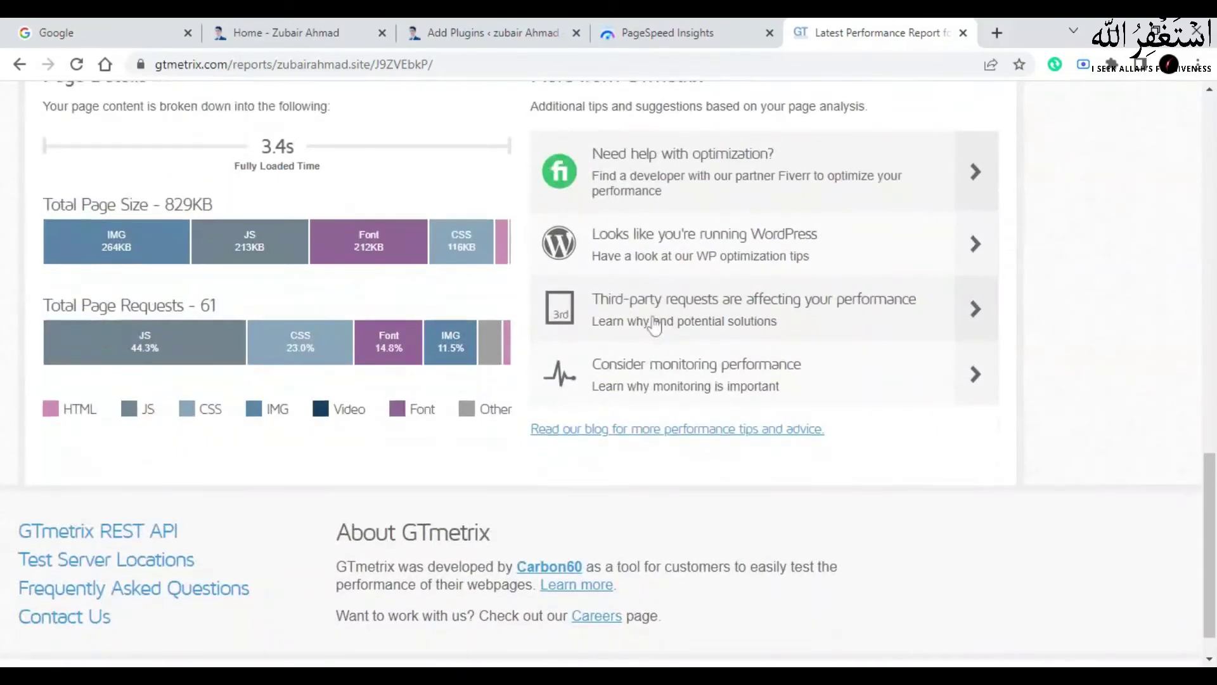
scroll(655, 324, "up", 13)
scroll(653, 326, "up", 5)
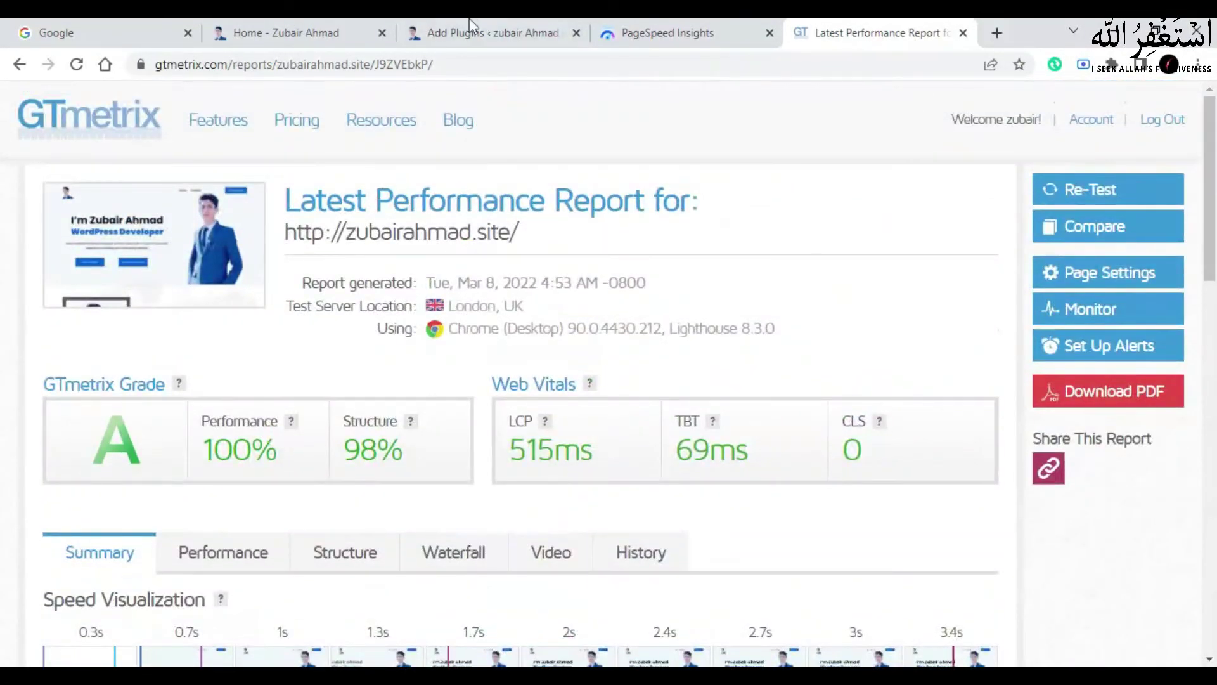
left_click(469, 17)
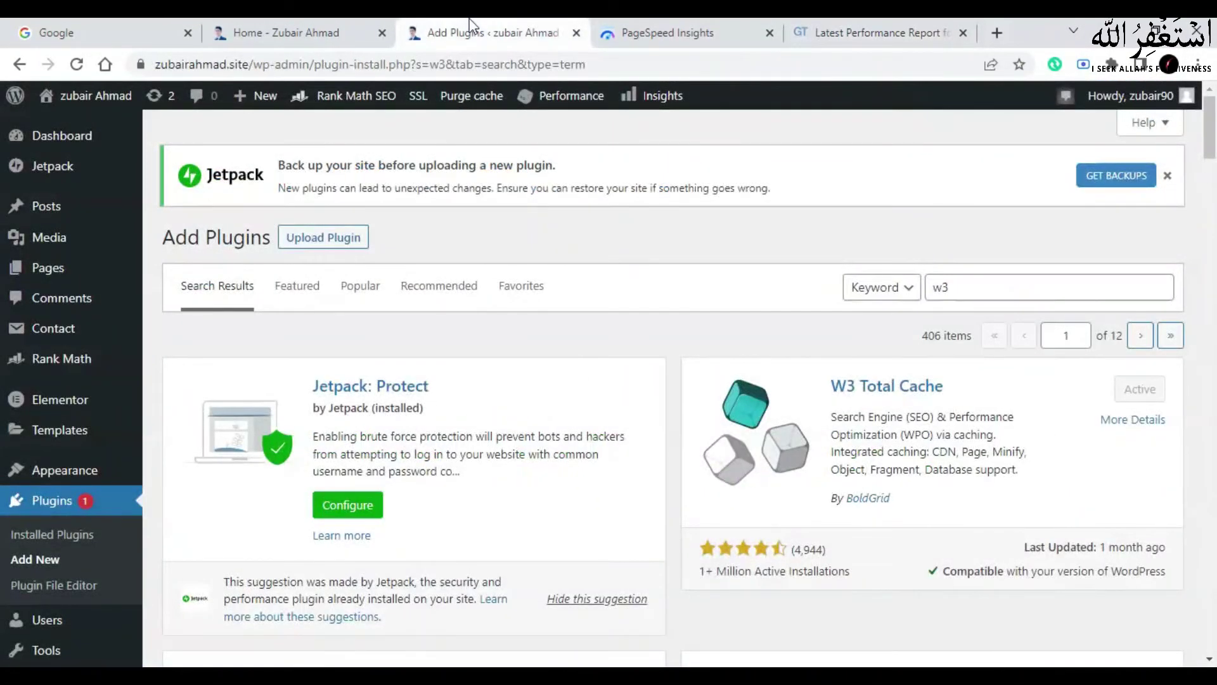